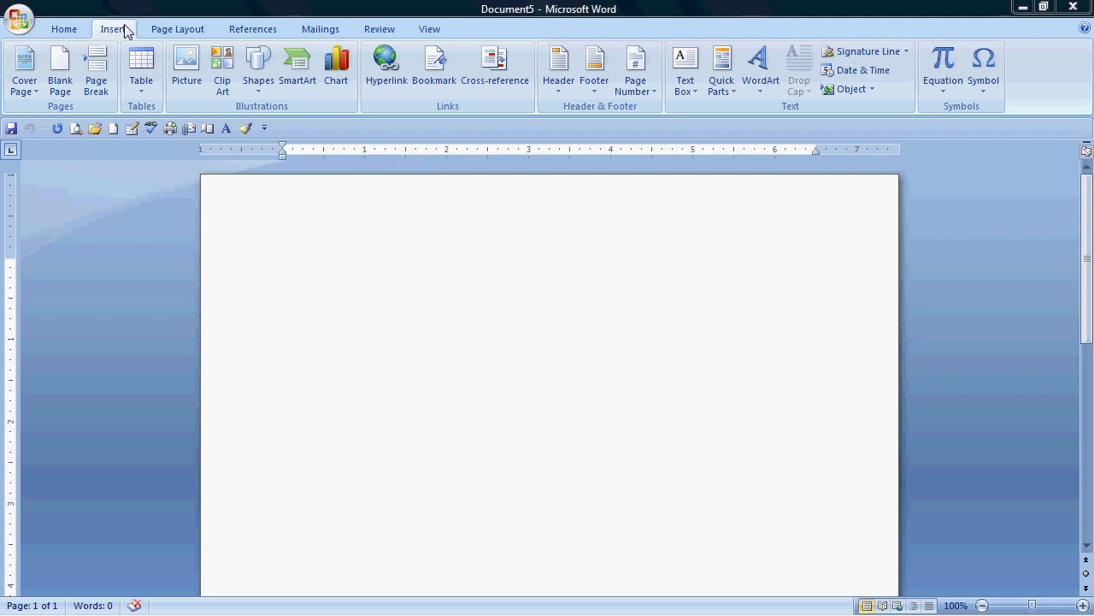
# Pick the Oval from the Basic Shapes in the Shapes gallery
pyautogui.click(258, 90)
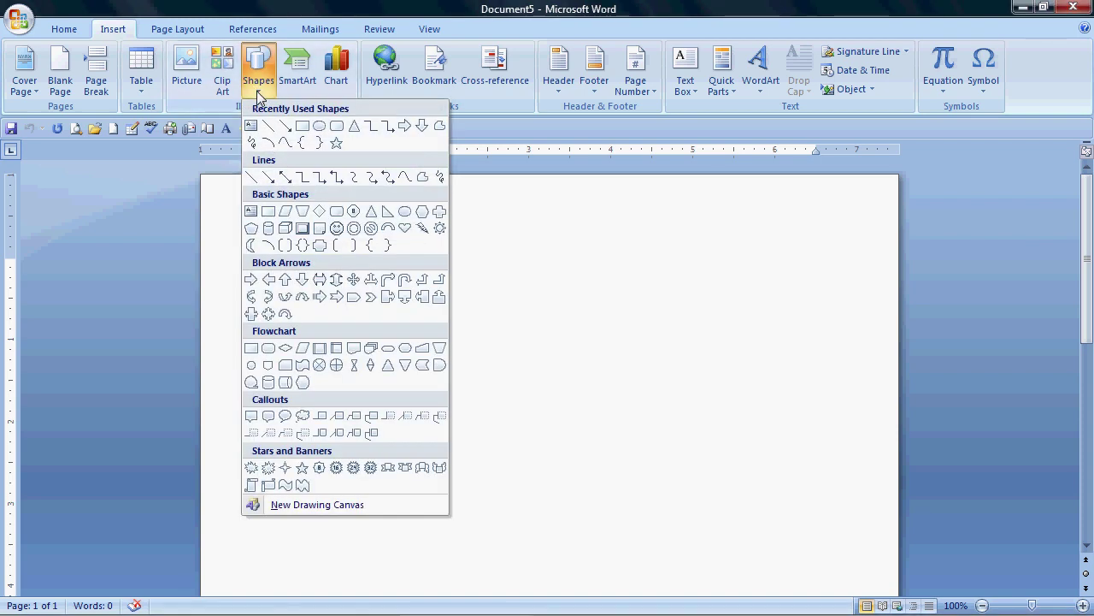
pyautogui.click(405, 212)
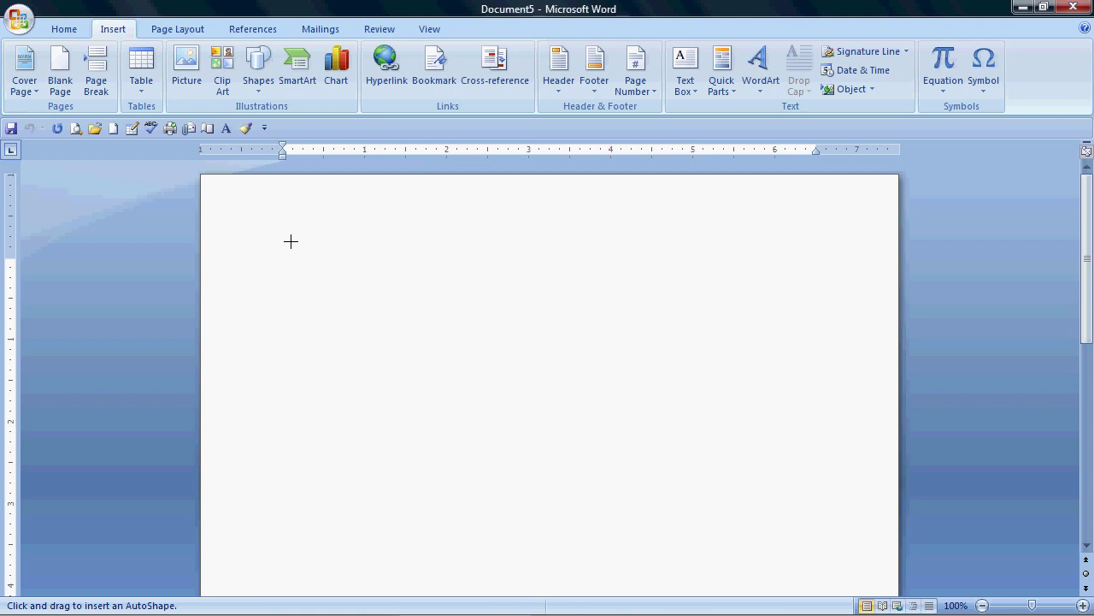
# Draw an oval near the top left and size it to 2" high by 3" wide in Format AutoShape
pyautogui.moveTo(290, 242)
pyautogui.mouseDown()
pyautogui.moveTo(310, 276)
pyautogui.moveTo(528, 342)
pyautogui.mouseUp()
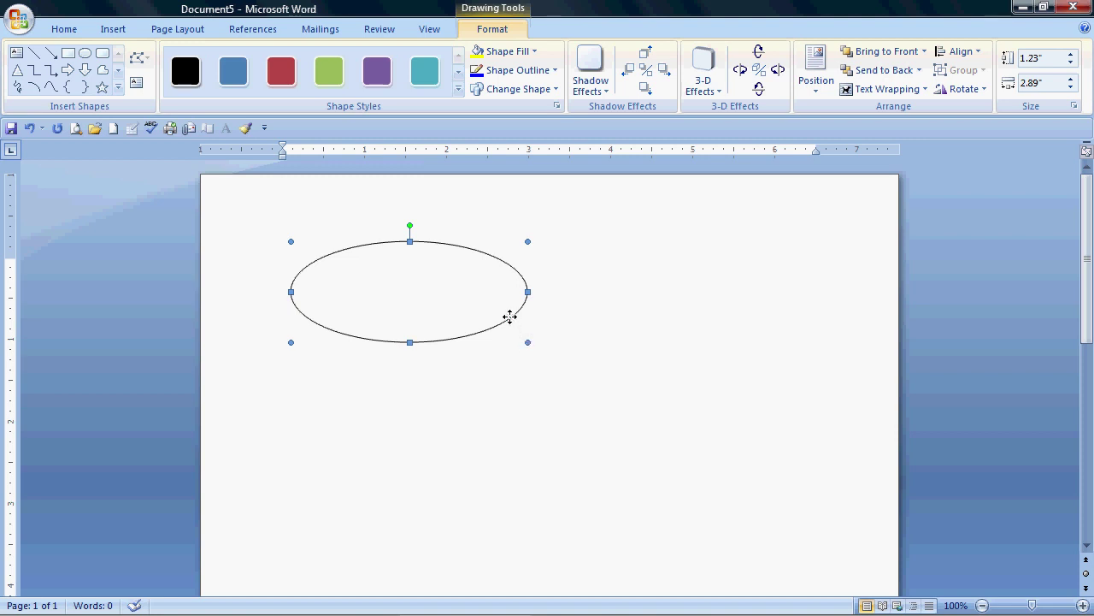
pyautogui.rightClick(510, 317)
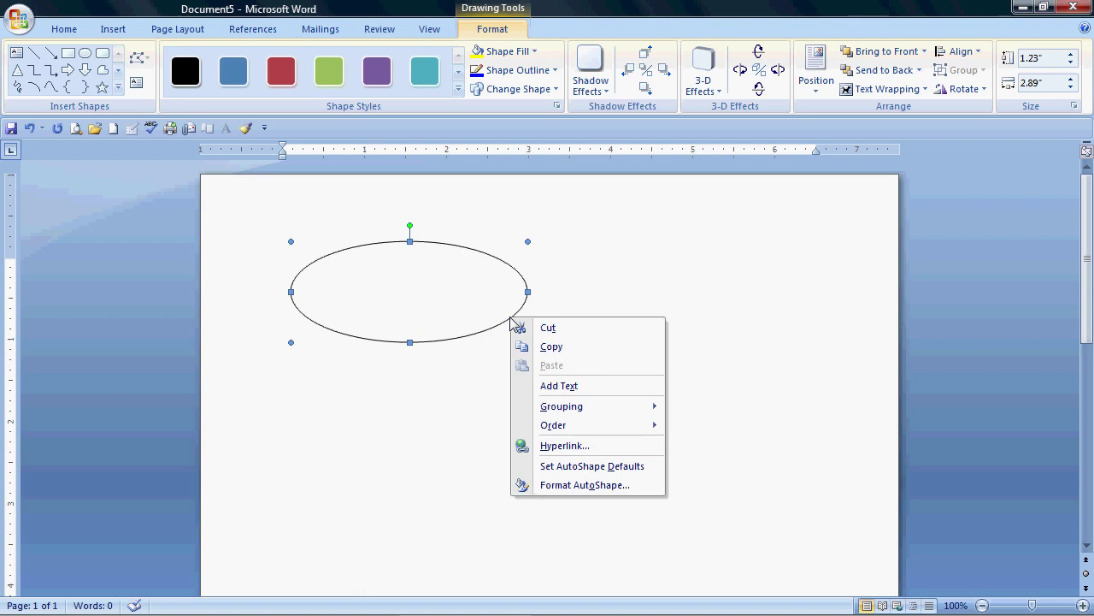
pyautogui.click(578, 486)
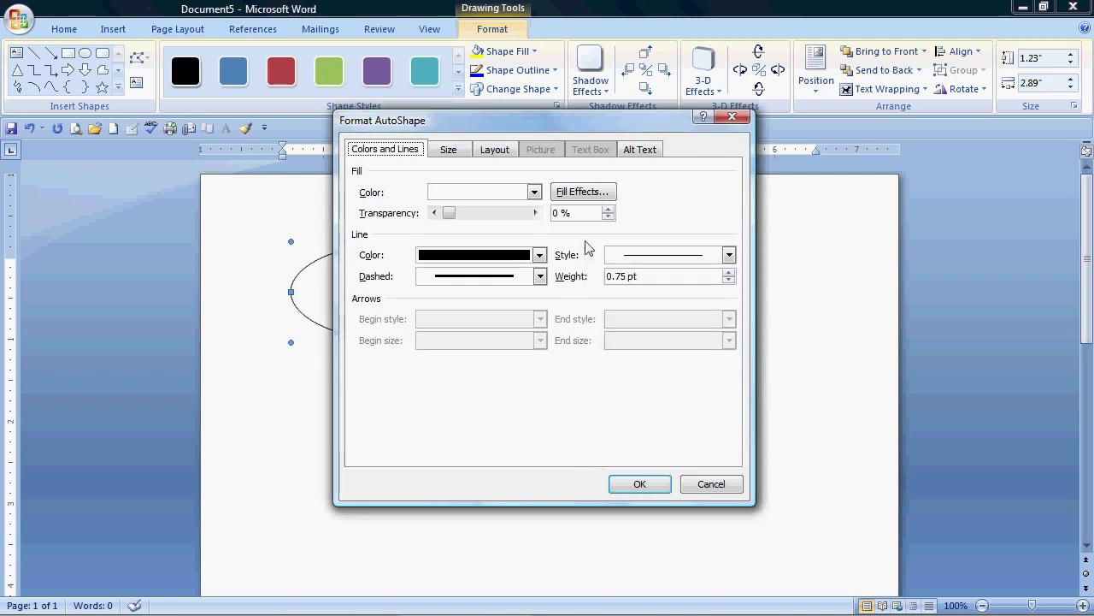
pyautogui.click(456, 154)
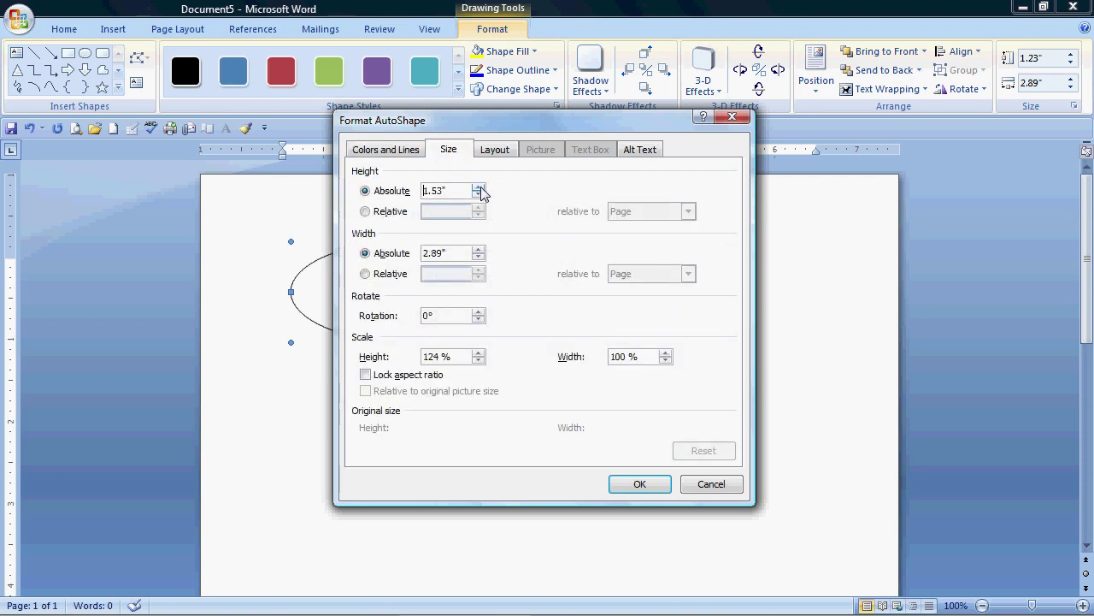
pyautogui.click(478, 187)
pyautogui.click(478, 187)
pyautogui.click(478, 187)
pyautogui.click(477, 187)
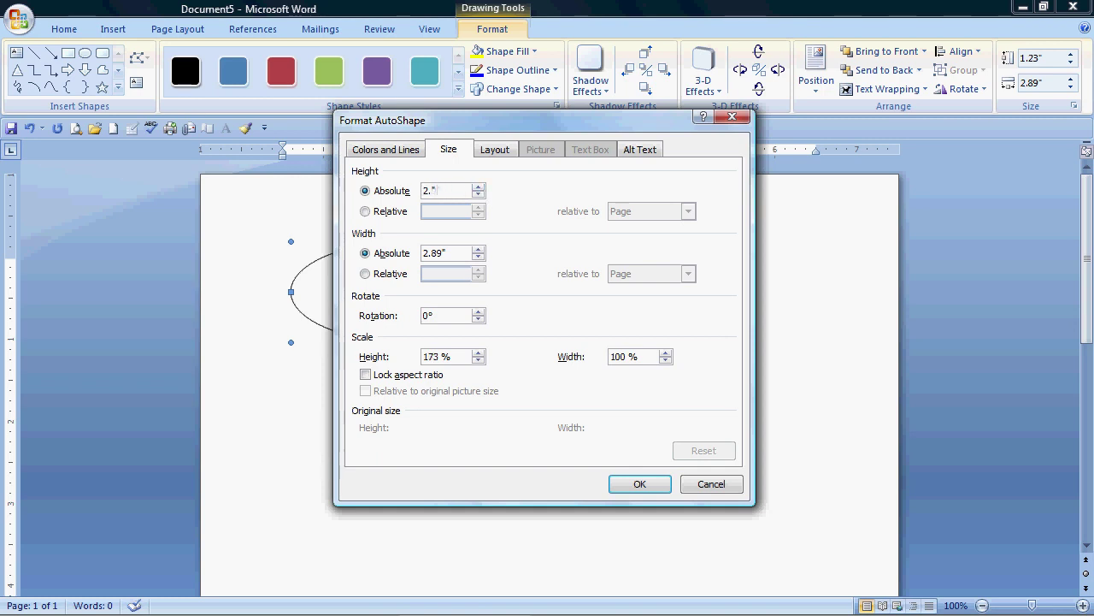
pyautogui.write('2.00')
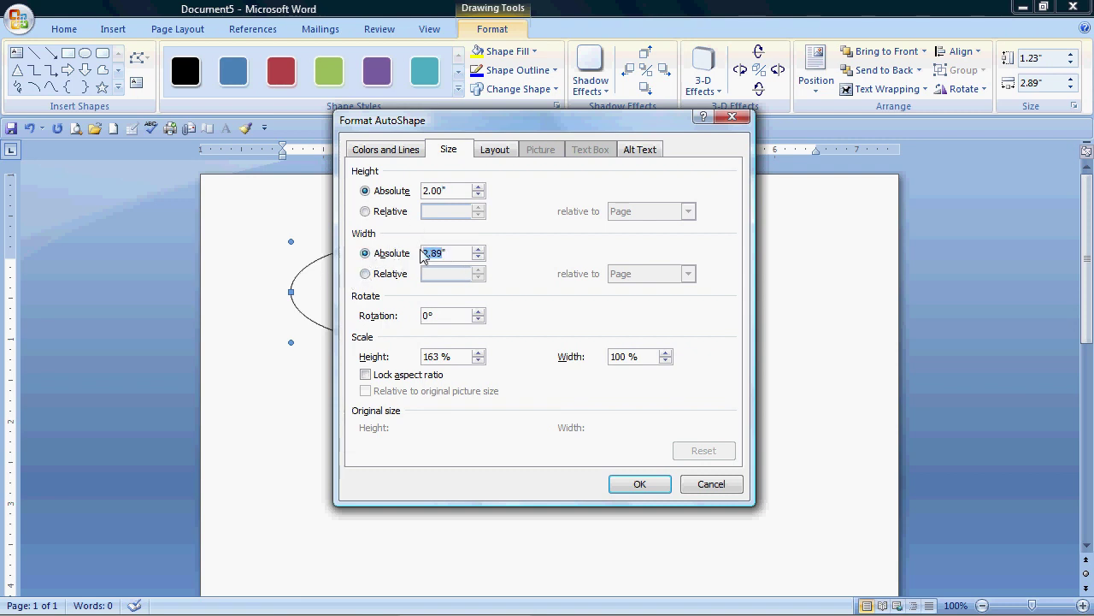
pyautogui.press('BackSpace')
pyautogui.click(650, 486)
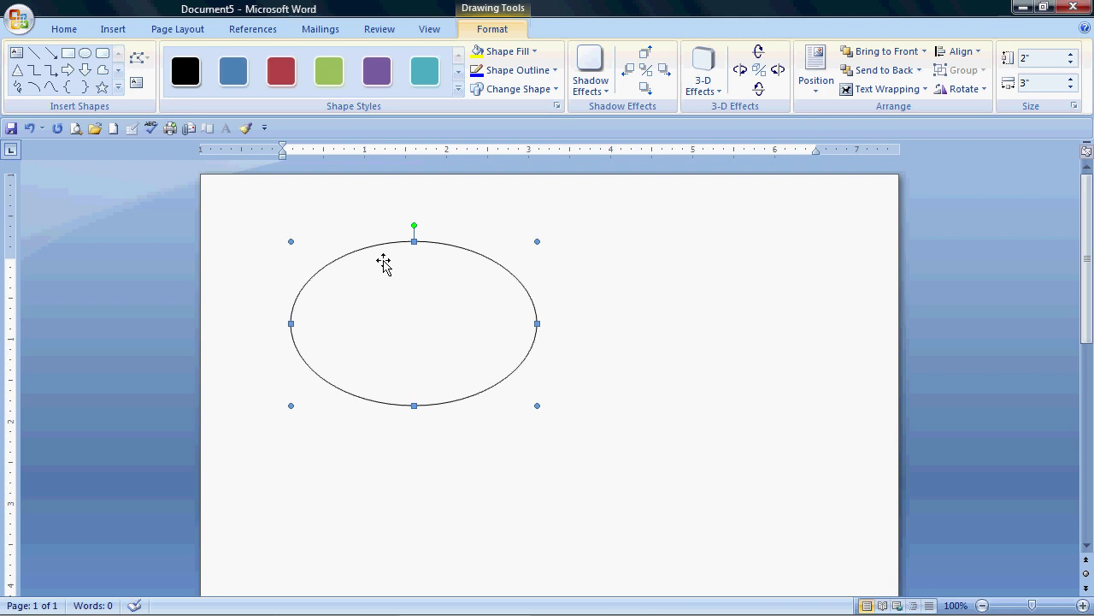
pyautogui.click(662, 248)
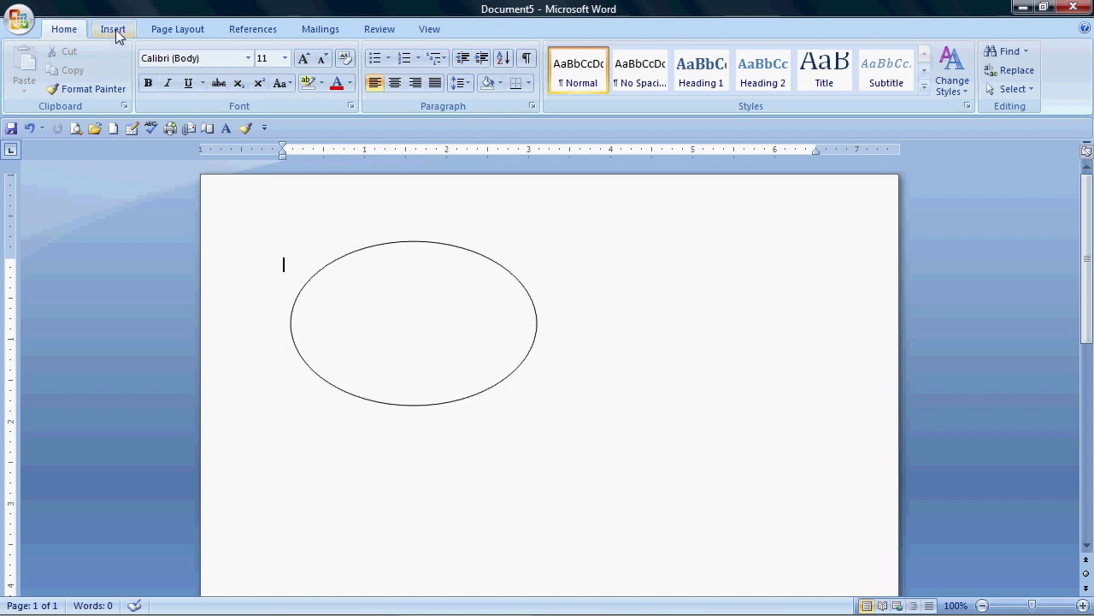
# Insert a Simple Text Box from the Text Box gallery on the Insert tab
pyautogui.click(114, 30)
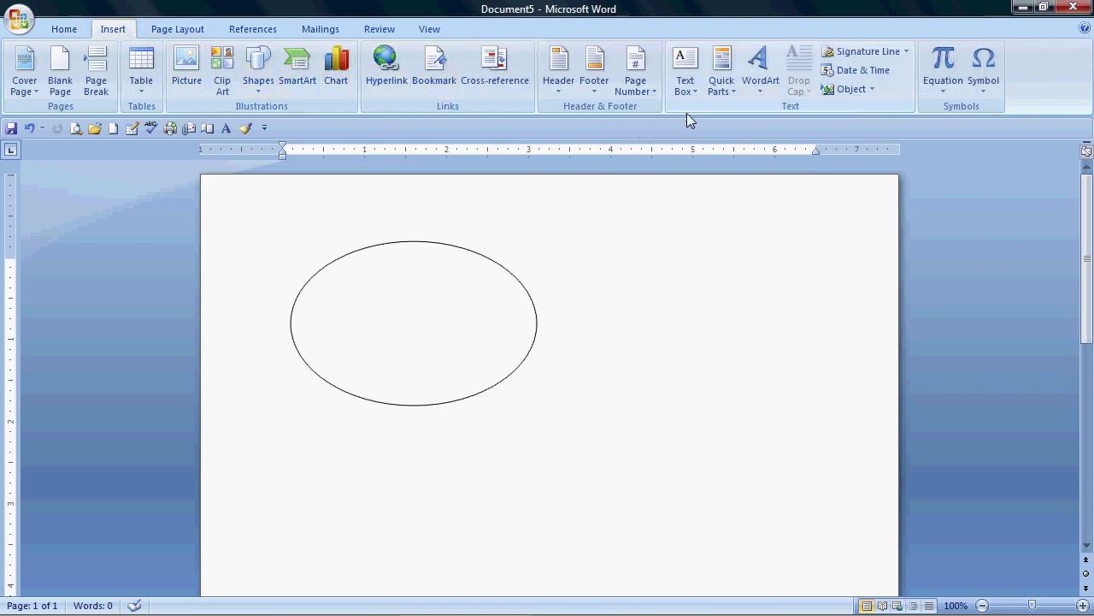
pyautogui.click(695, 92)
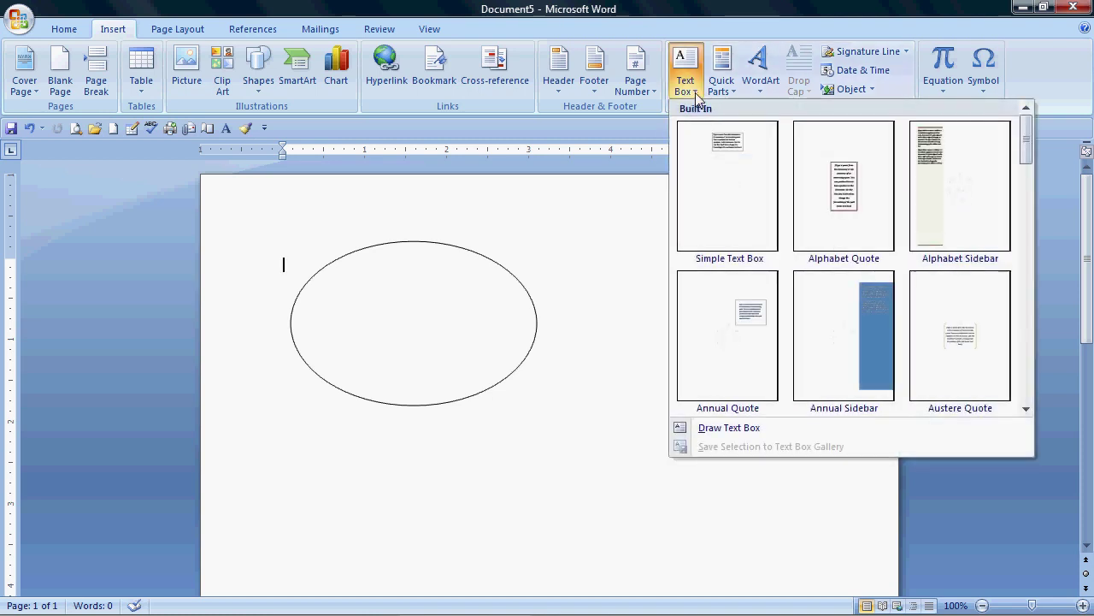
pyautogui.click(725, 147)
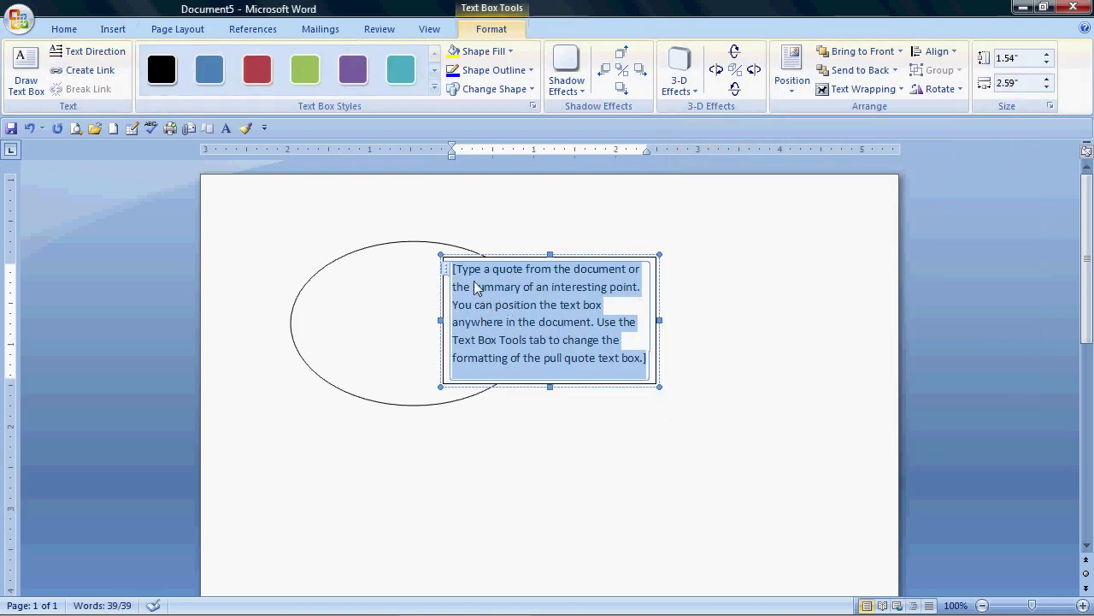
# Replace the placeholder with 'Happy Birthday' and move the text box into the oval
pyautogui.press('Delete')
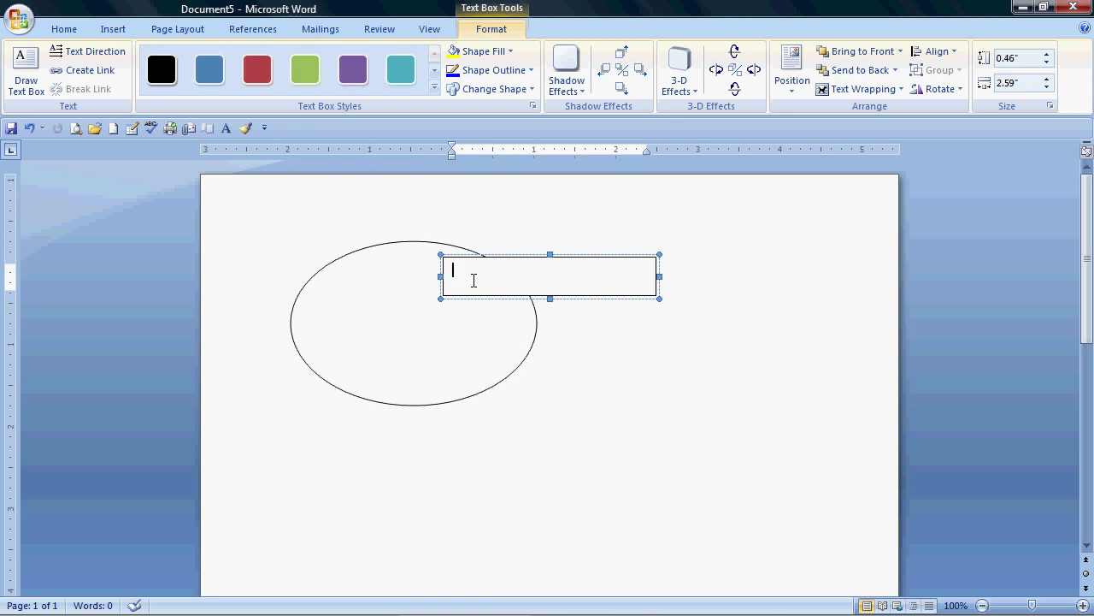
pyautogui.write('Happy Birth')
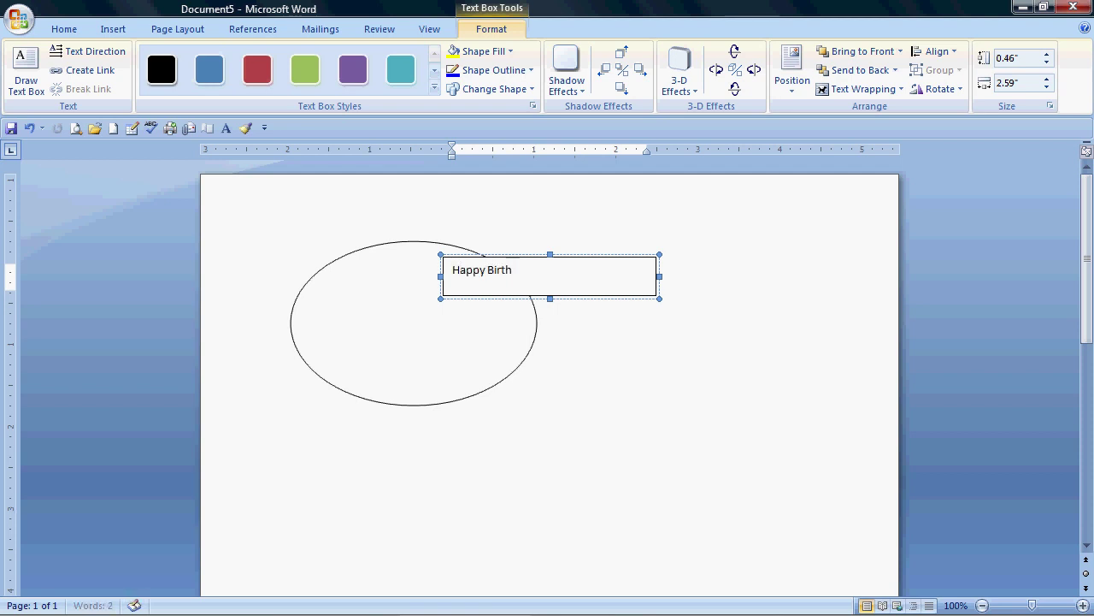
pyautogui.write('day')
pyautogui.click(489, 257)
pyautogui.moveTo(488, 257); pyautogui.dragTo(354, 298)
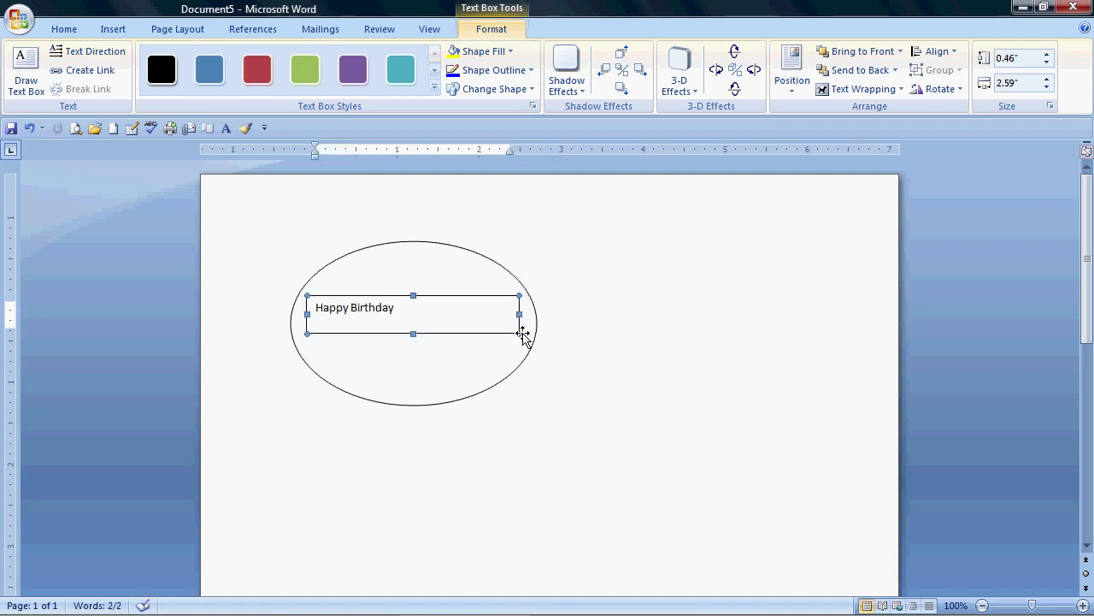
# Widen the text box to span the oval's middle and select the Happy Birthday text
pyautogui.moveTo(519, 334); pyautogui.dragTo(569, 361)
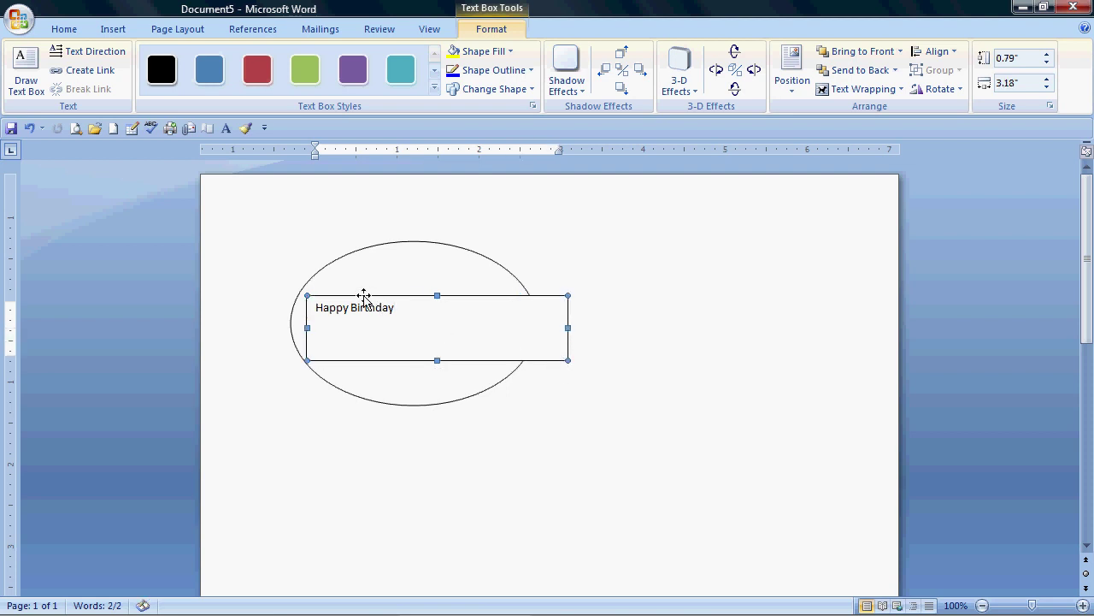
pyautogui.moveTo(306, 296); pyautogui.dragTo(282, 282)
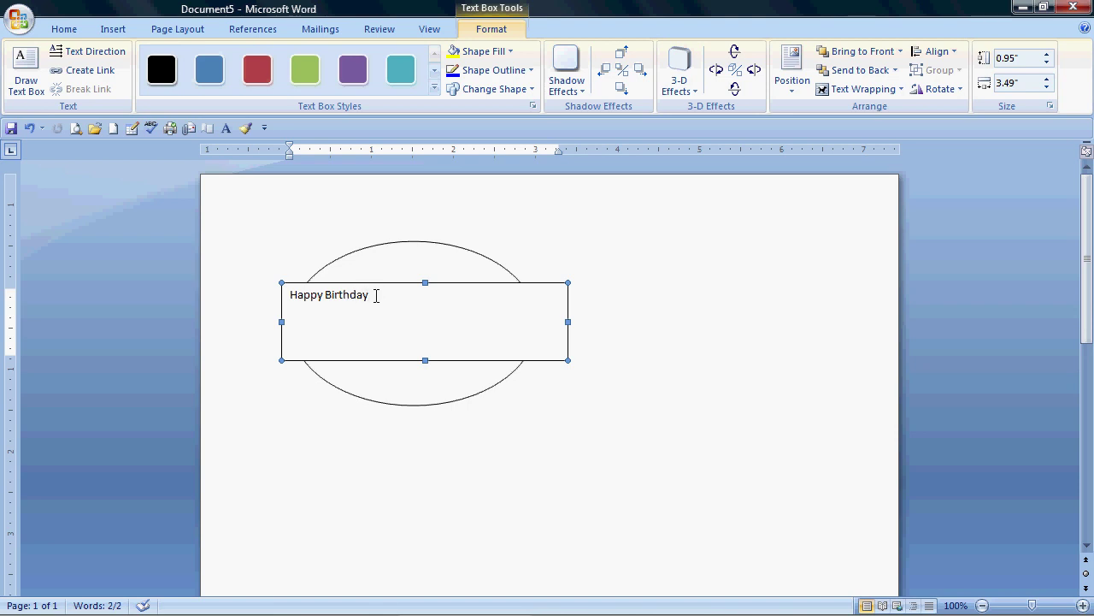
pyautogui.moveTo(376, 295); pyautogui.dragTo(303, 295)
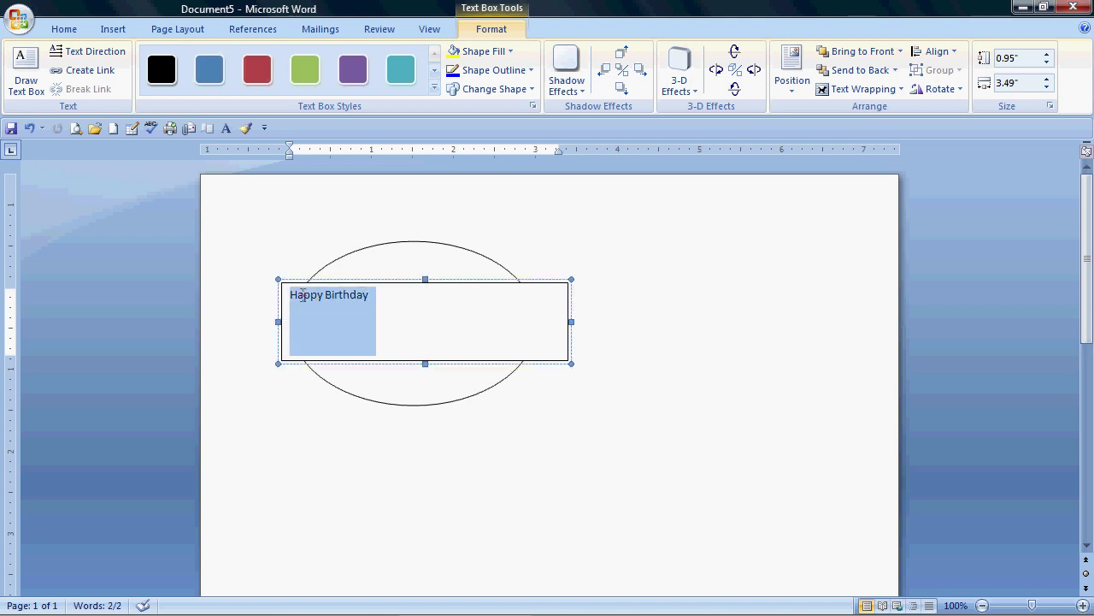
pyautogui.click(60, 31)
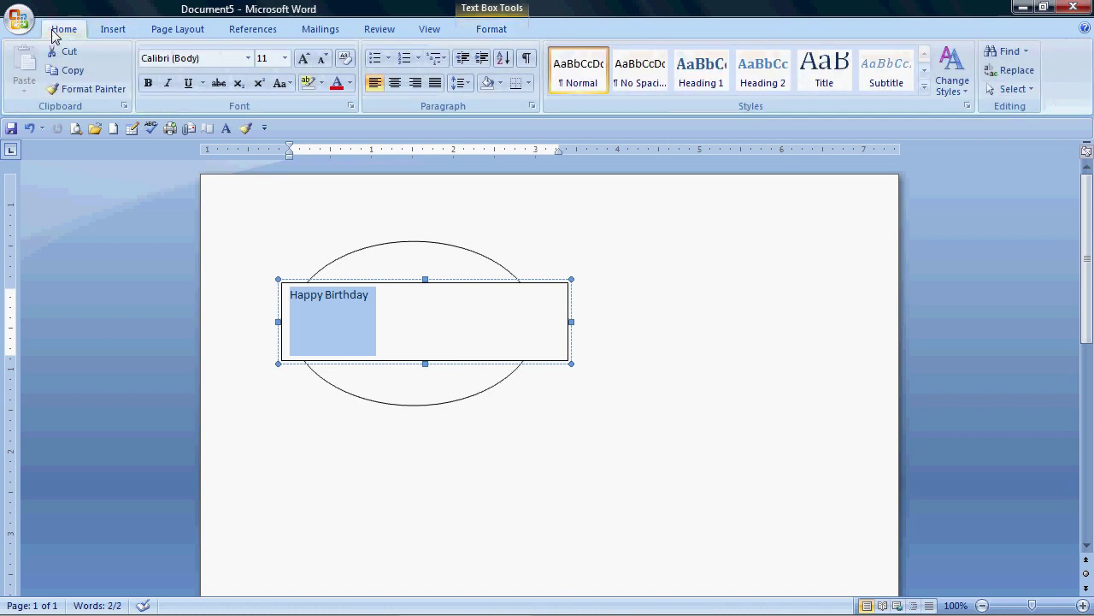
# Center the Happy Birthday text and set its font size to 28 pt
pyautogui.click(395, 84)
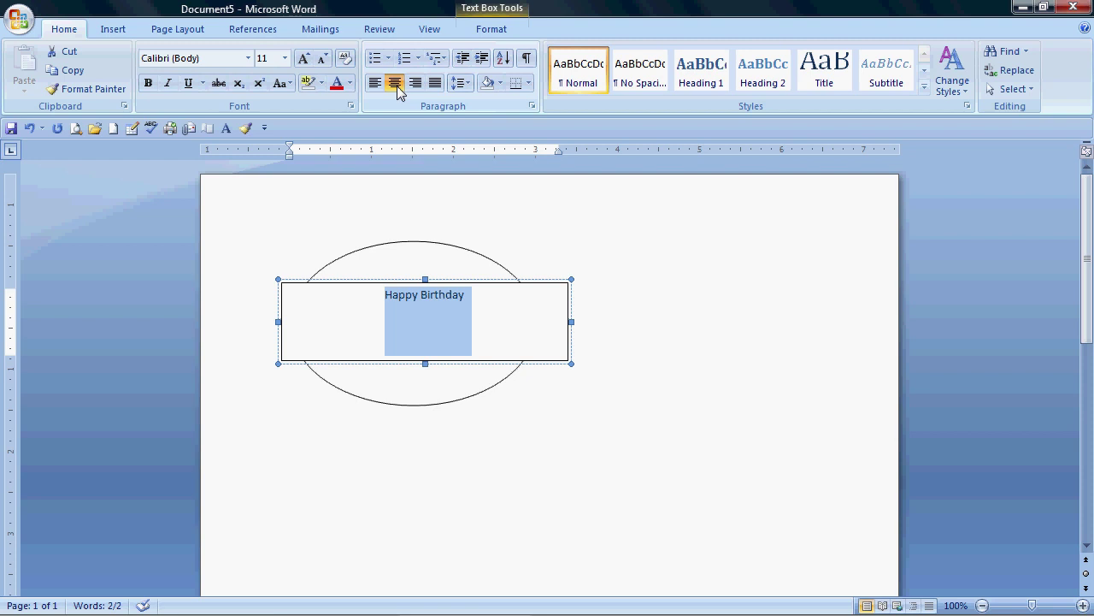
pyautogui.click(285, 60)
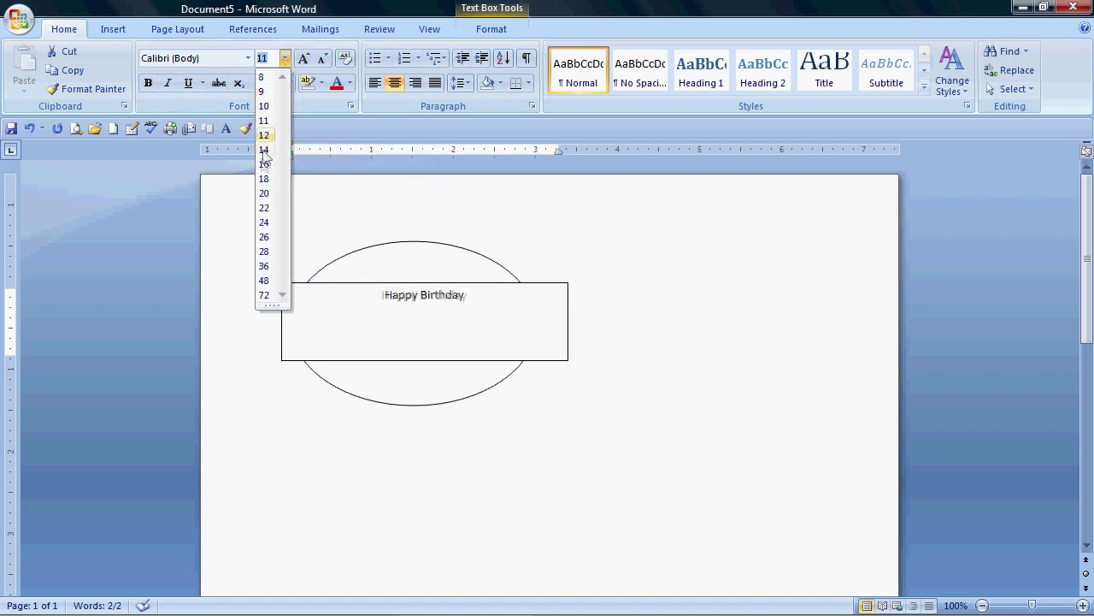
pyautogui.click(265, 253)
# Shift the Happy Birthday text box slightly left over the oval
pyautogui.click(606, 310)
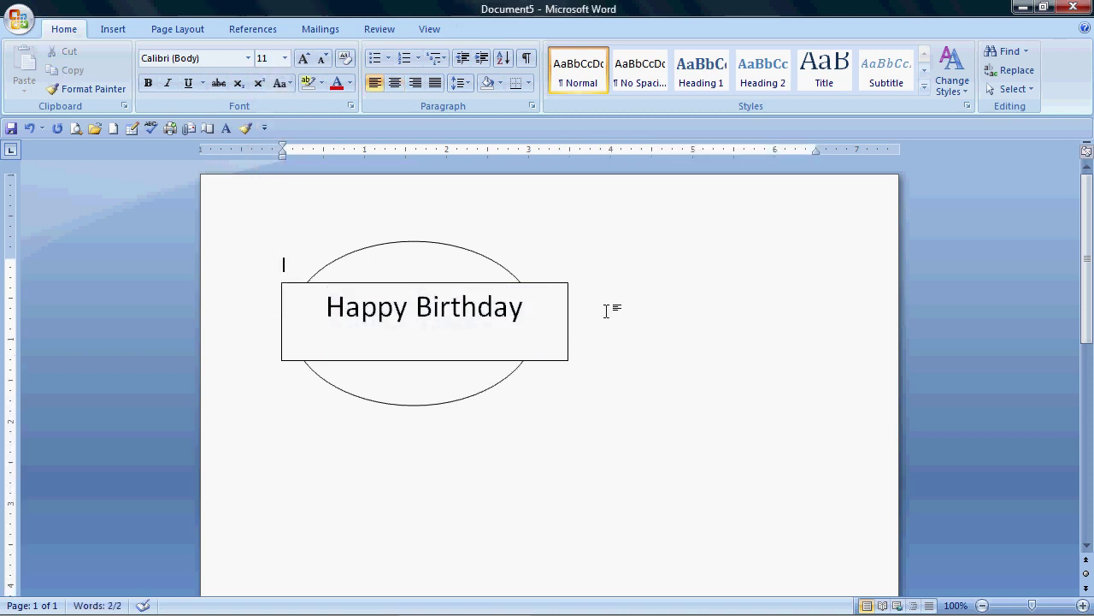
pyautogui.click(450, 322)
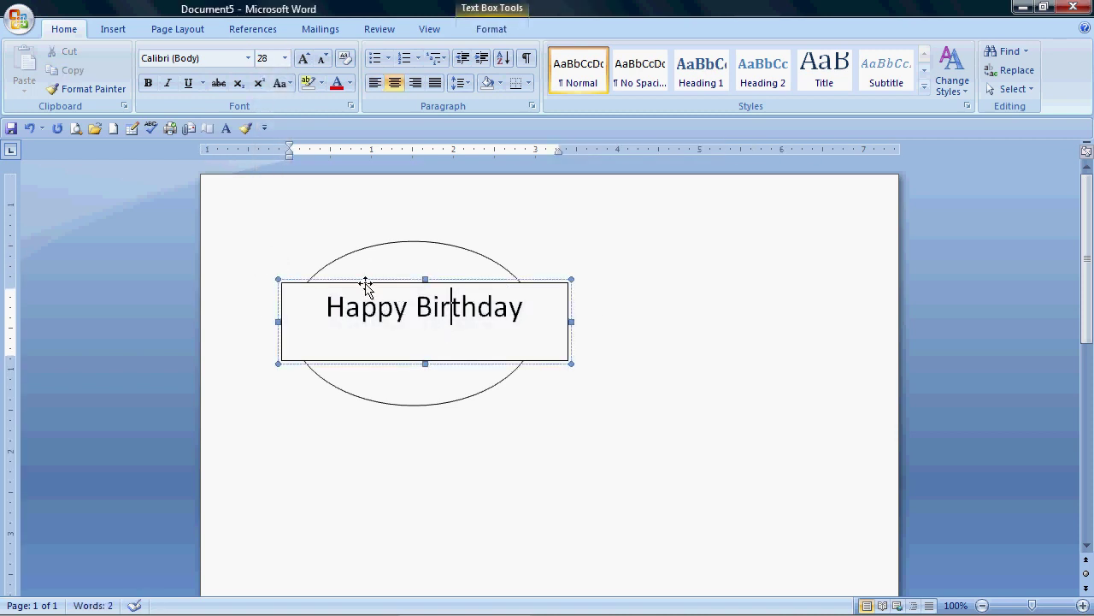
pyautogui.moveTo(364, 282); pyautogui.dragTo(356, 283)
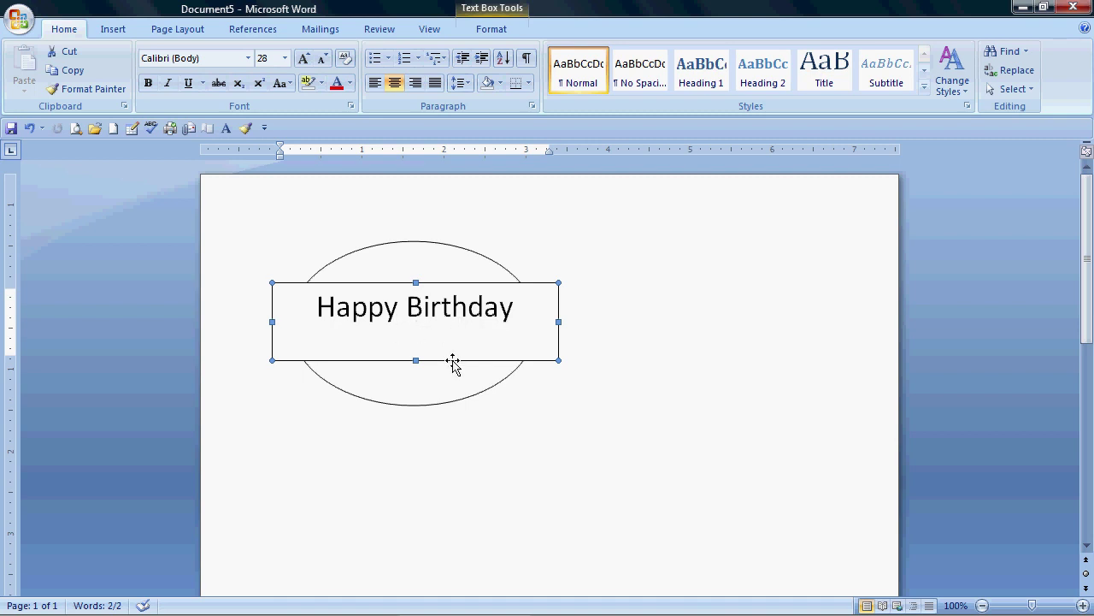
# Set the Happy Birthday text box's Fill Color and Line Color to No Color in Format Text Box
pyautogui.rightClick(453, 363)
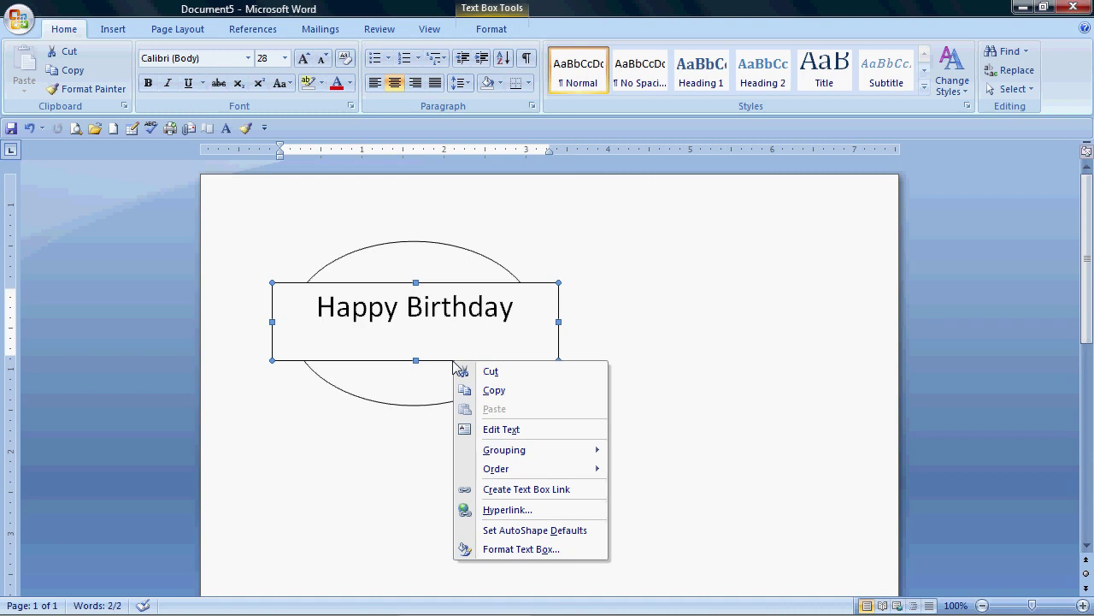
pyautogui.click(528, 556)
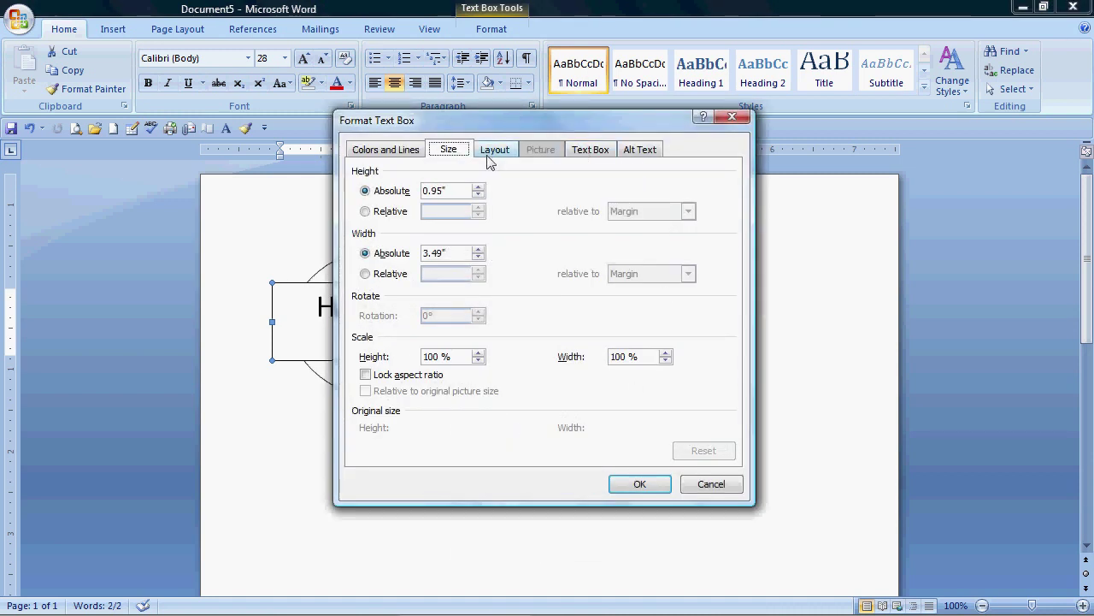
pyautogui.click(393, 150)
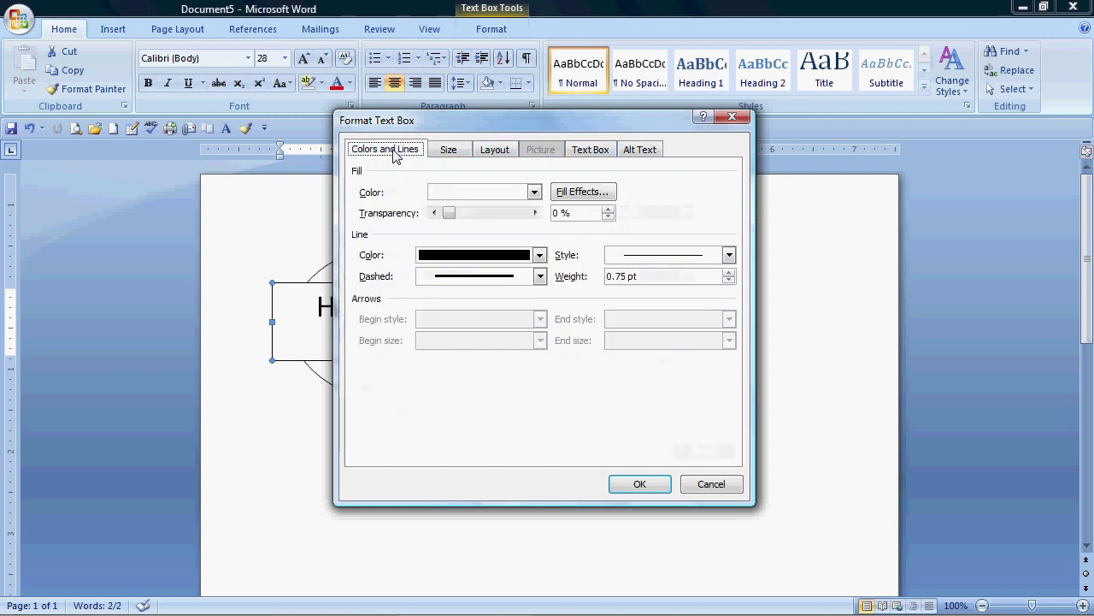
pyautogui.click(534, 194)
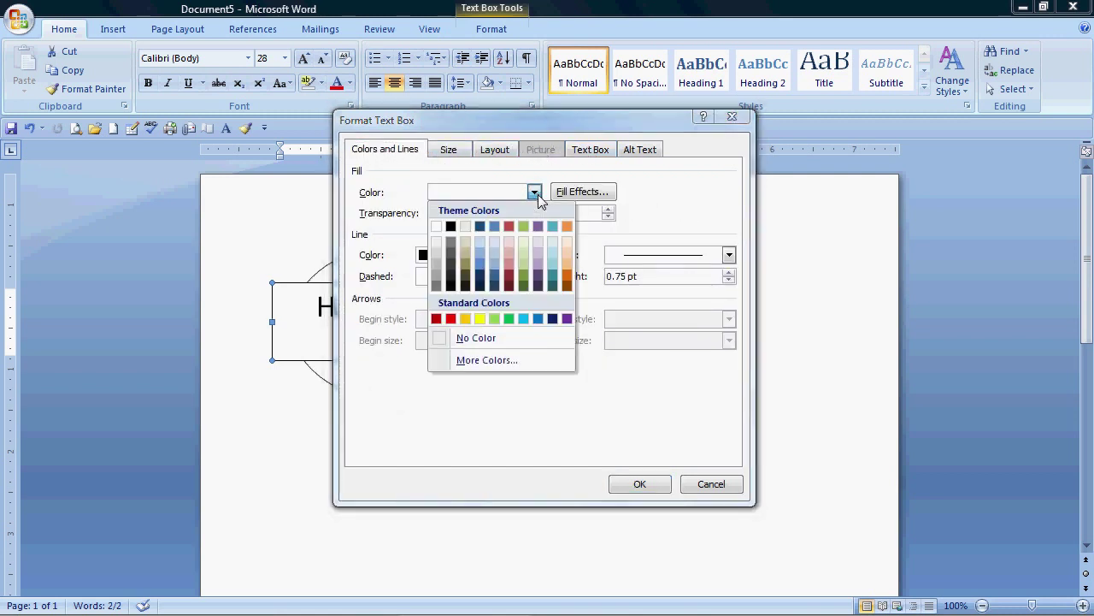
pyautogui.click(441, 340)
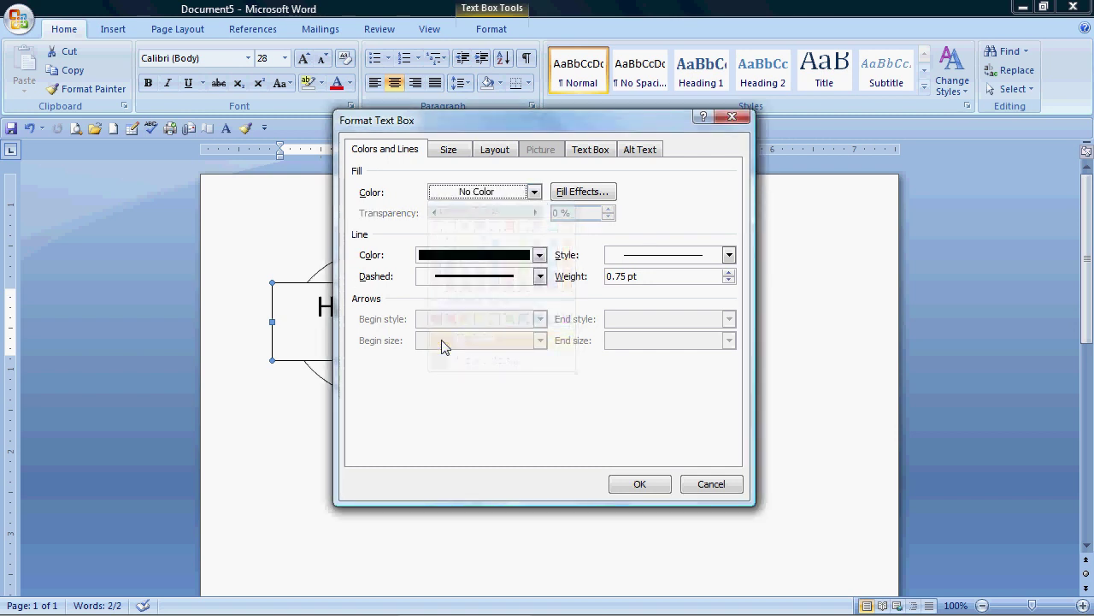
pyautogui.click(538, 256)
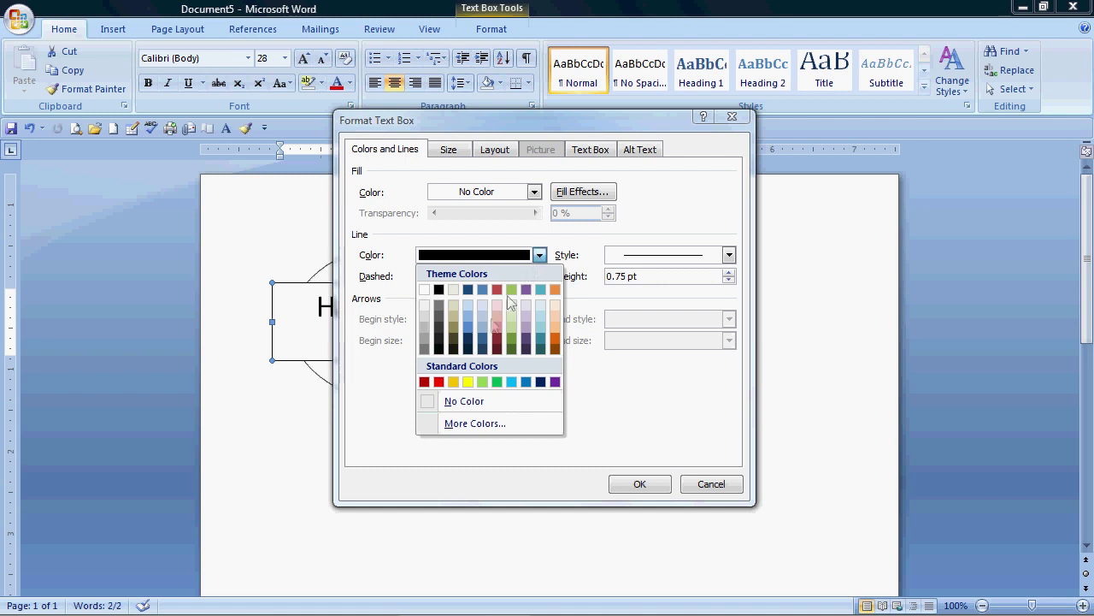
pyautogui.click(432, 405)
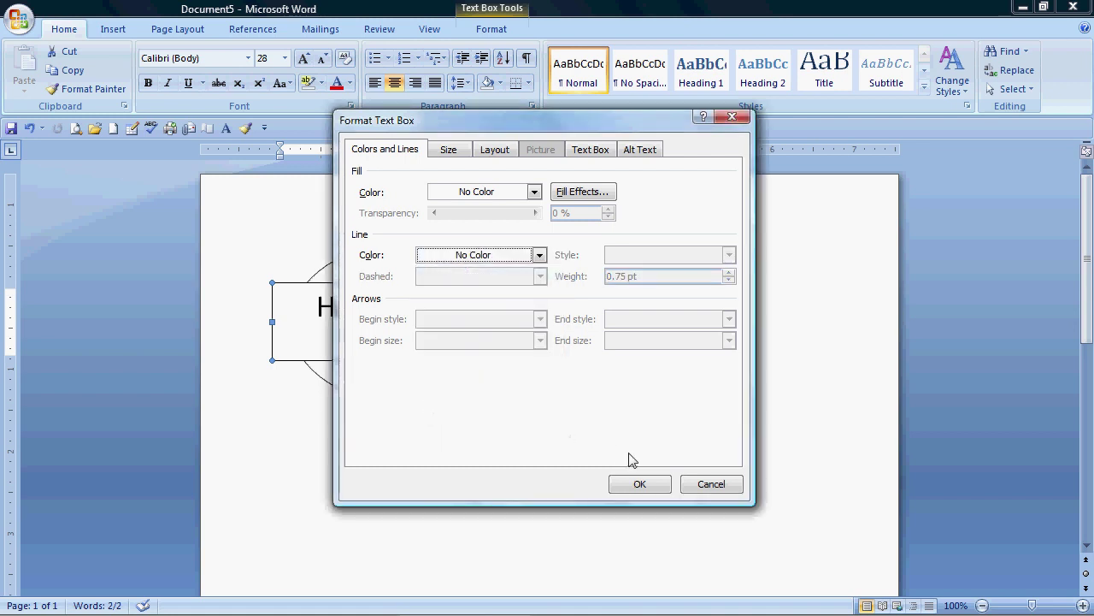
pyautogui.click(640, 483)
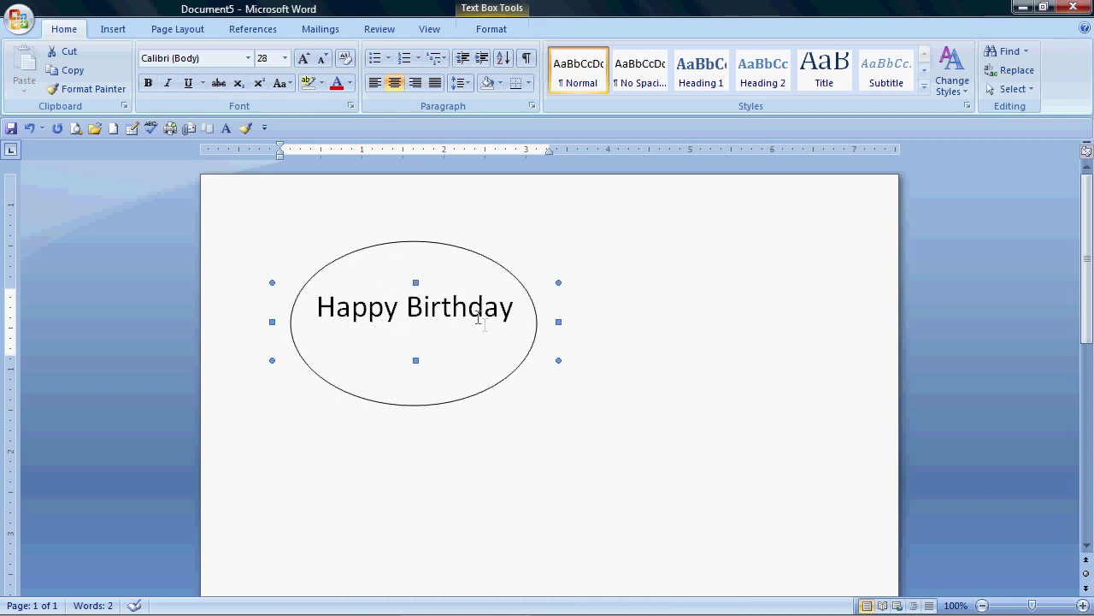
# Select the Happy Birthday text box and nudge it with the arrow keys to center it in the oval
pyautogui.click(396, 289)
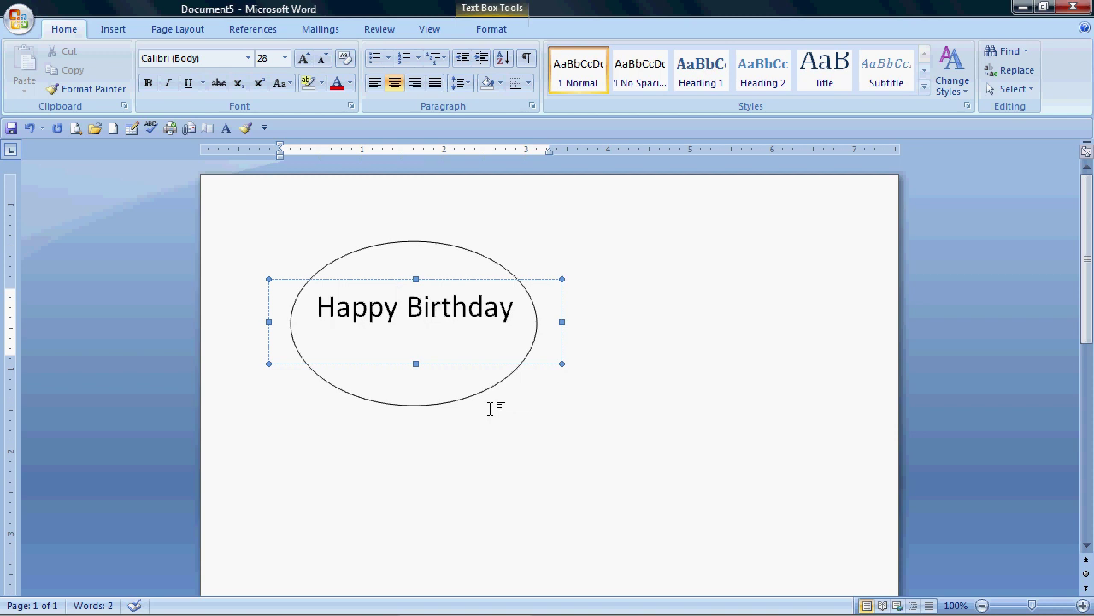
pyautogui.click(425, 280)
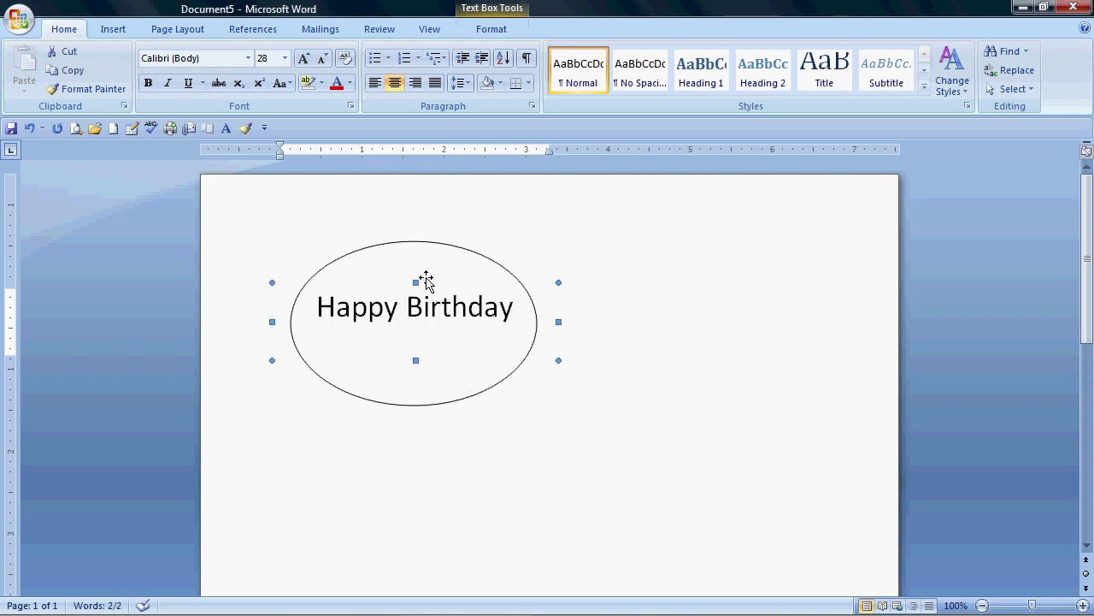
pyautogui.press('Down')
pyautogui.press('Down')
pyautogui.press('Down')
pyautogui.press('Down')
pyautogui.press('Down')
pyautogui.press('Down')
pyautogui.press('Down')
pyautogui.press('Down')
pyautogui.press('Down')
pyautogui.press('Down')
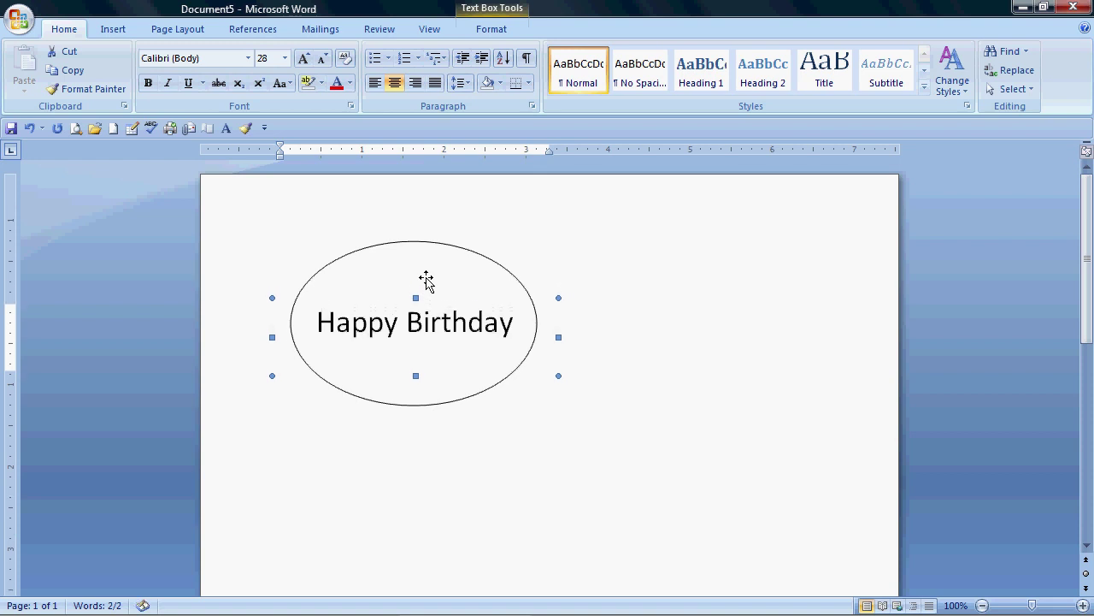
pyautogui.press('Left')
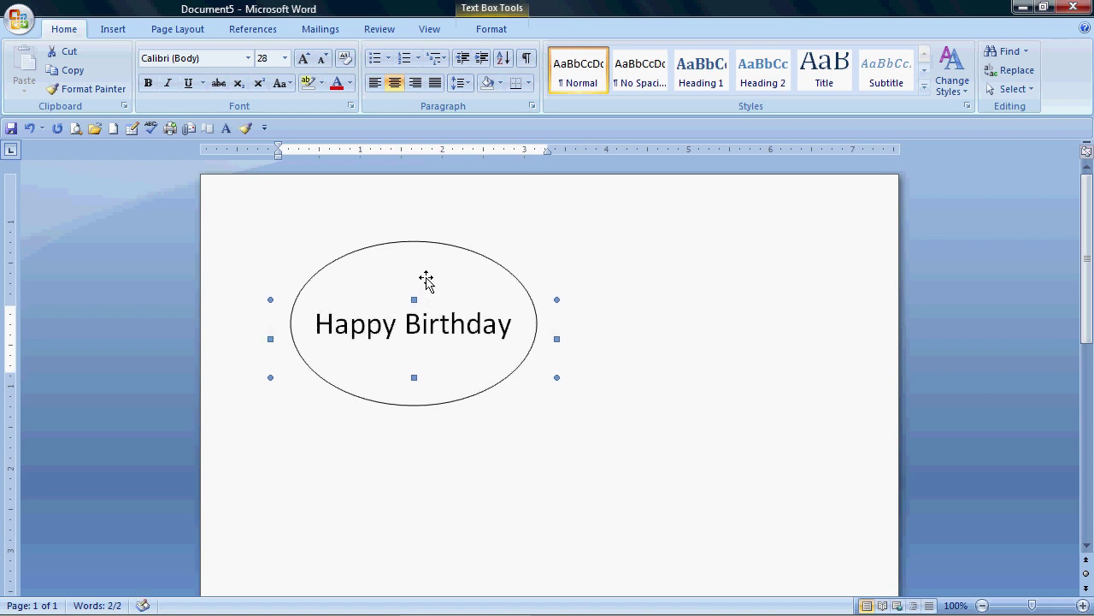
pyautogui.press('Right')
pyautogui.press('Right')
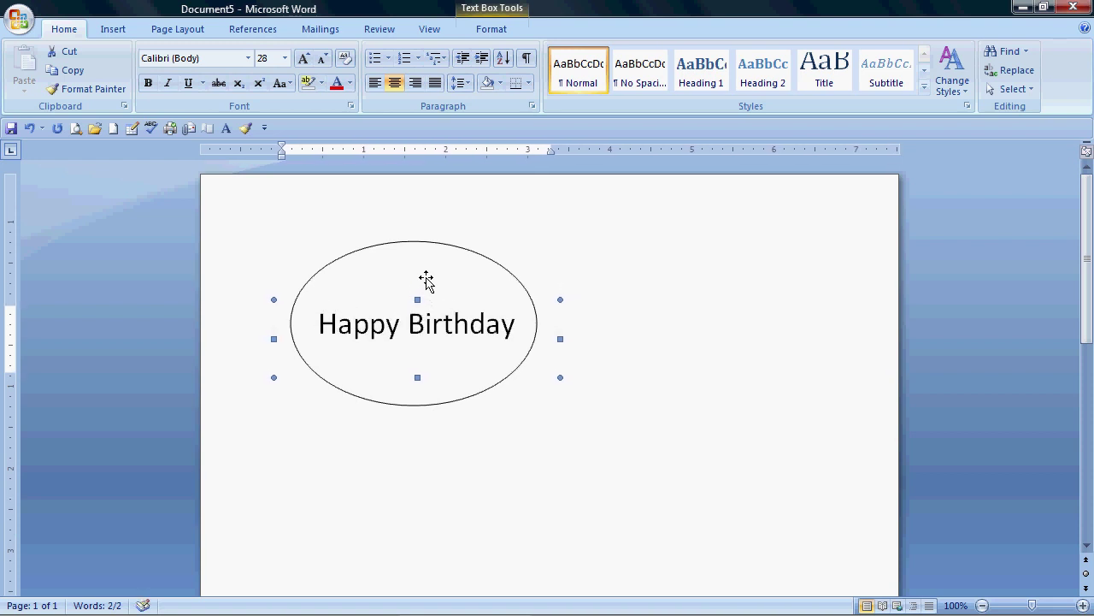
pyautogui.press('Up')
pyautogui.press('Up')
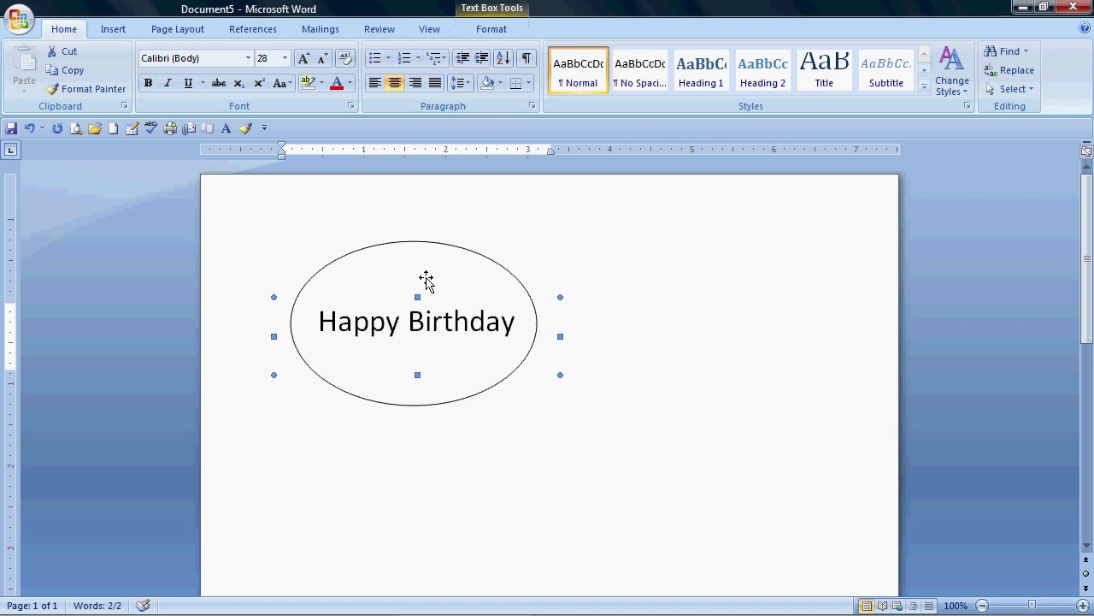
pyautogui.click(566, 258)
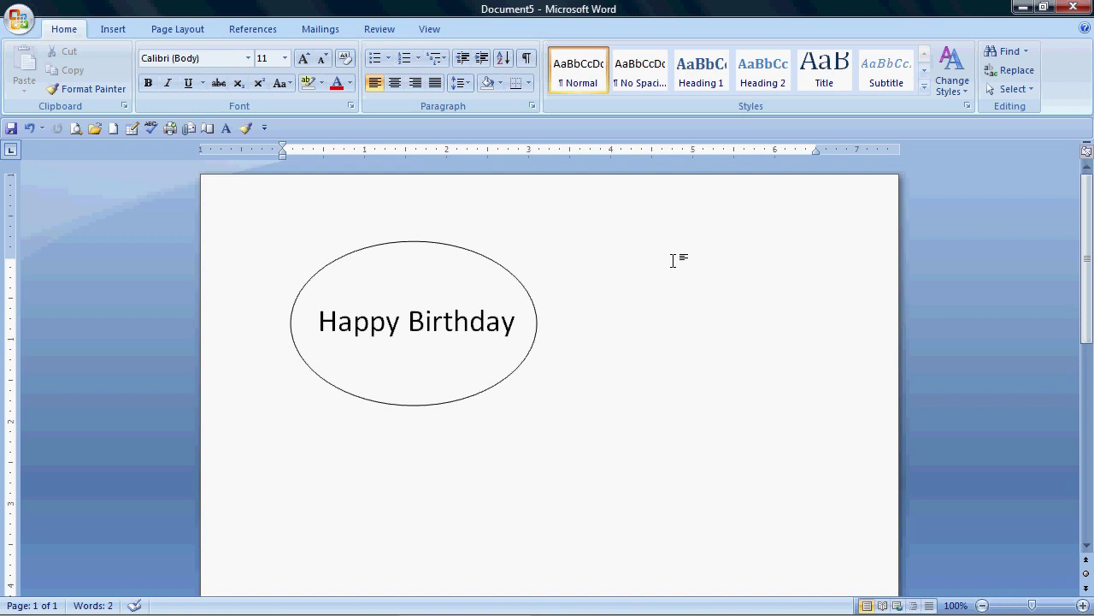
pyautogui.click(114, 33)
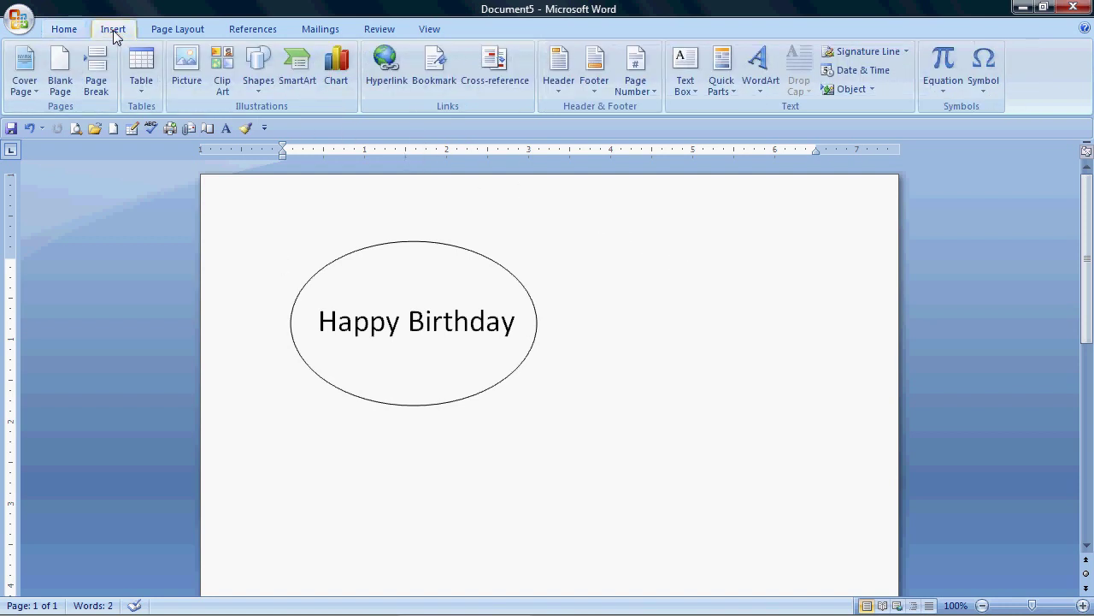
# Insert a Simple Text Box reading 'To You' and place it just beneath Happy Birthday
pyautogui.click(689, 96)
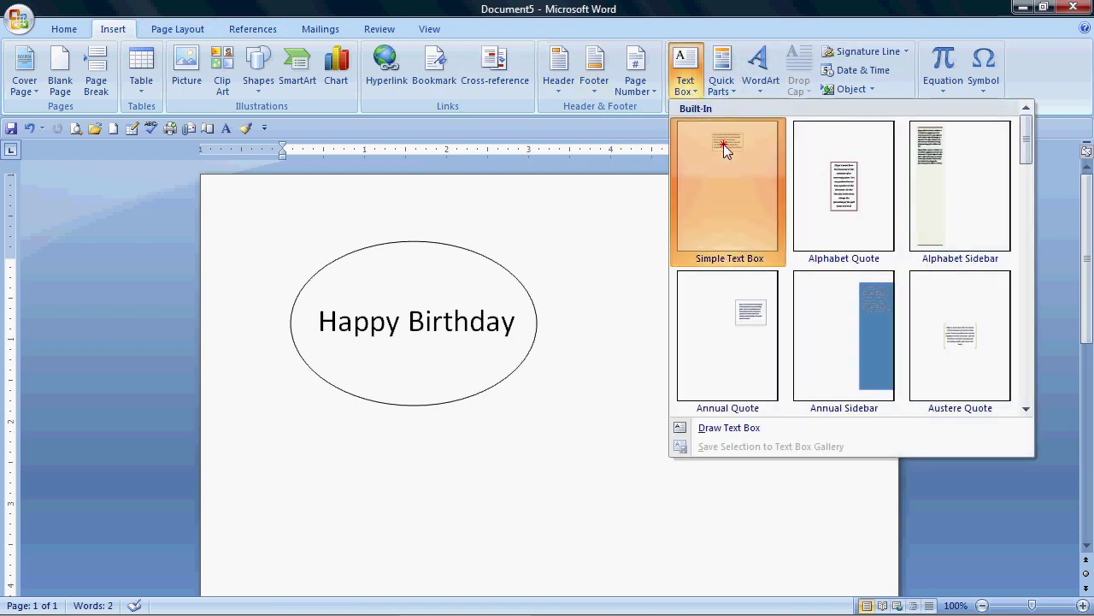
pyautogui.click(724, 143)
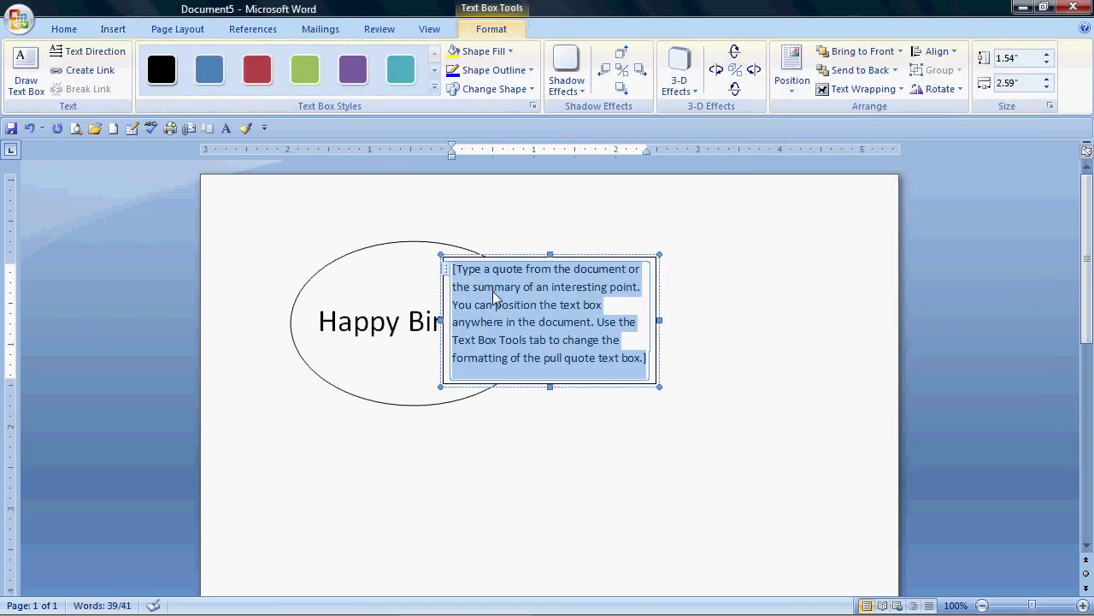
pyautogui.press('Delete')
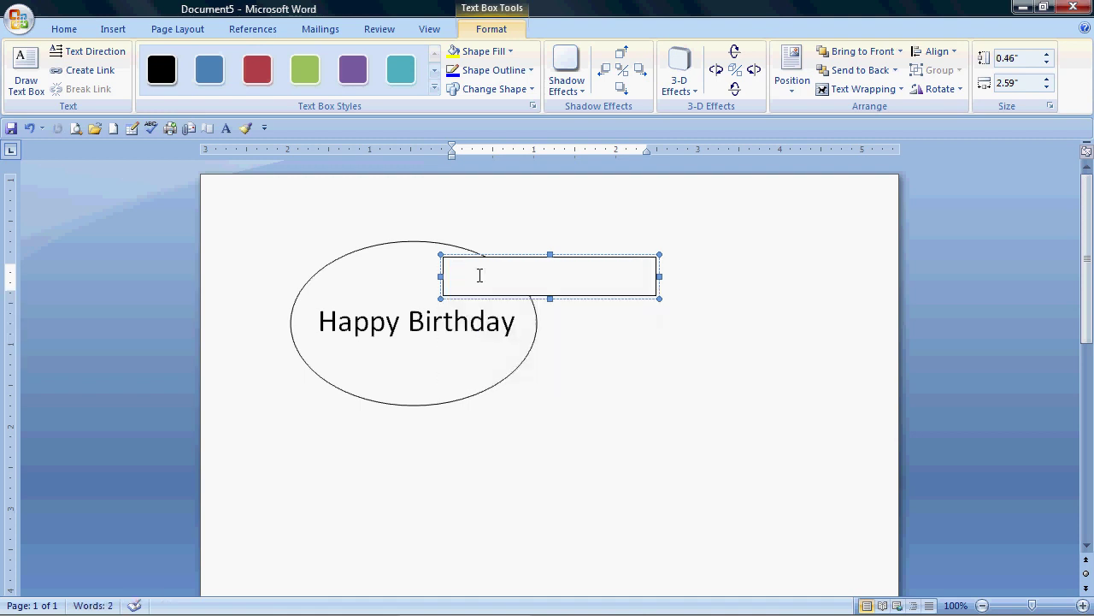
pyautogui.write('To You')
pyautogui.moveTo(495, 261); pyautogui.dragTo(381, 342)
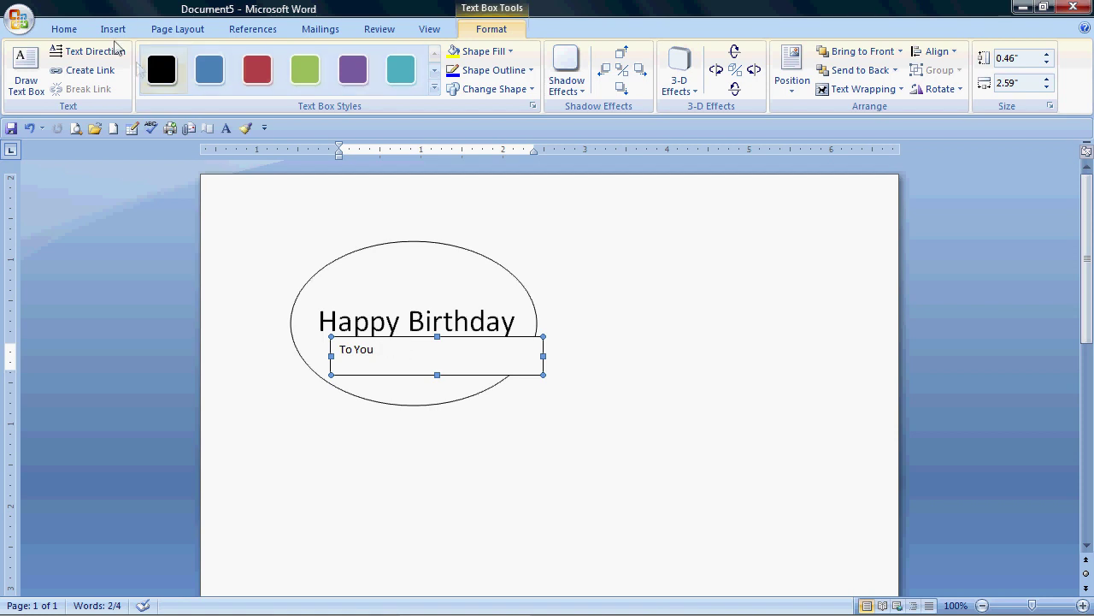
# Set the 'To You' text to 28 pt and select its text box for formatting
pyautogui.click(64, 34)
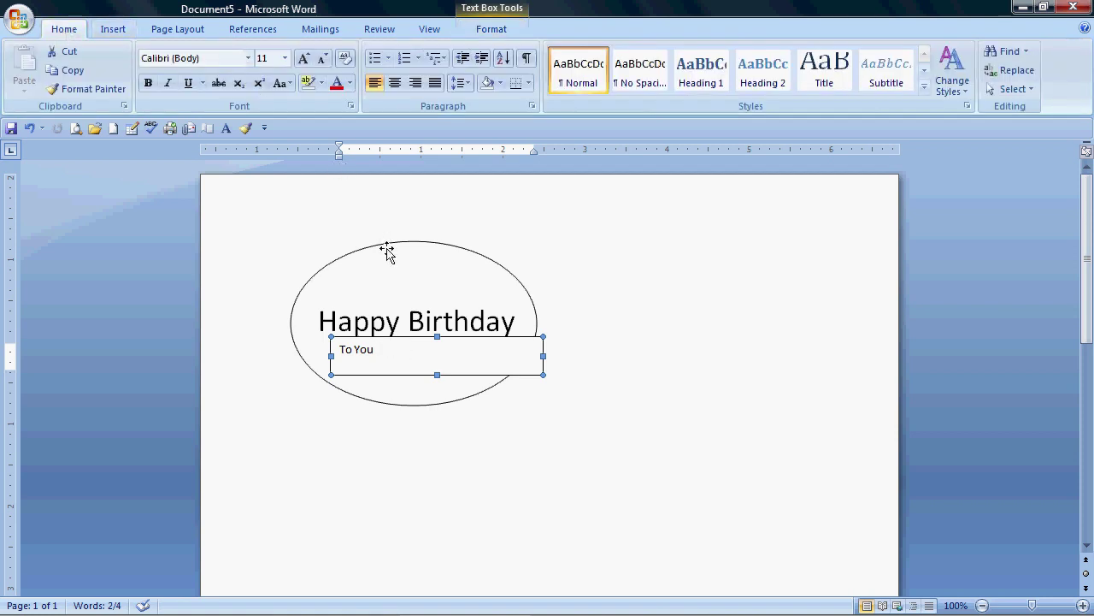
pyautogui.moveTo(389, 351); pyautogui.dragTo(341, 349)
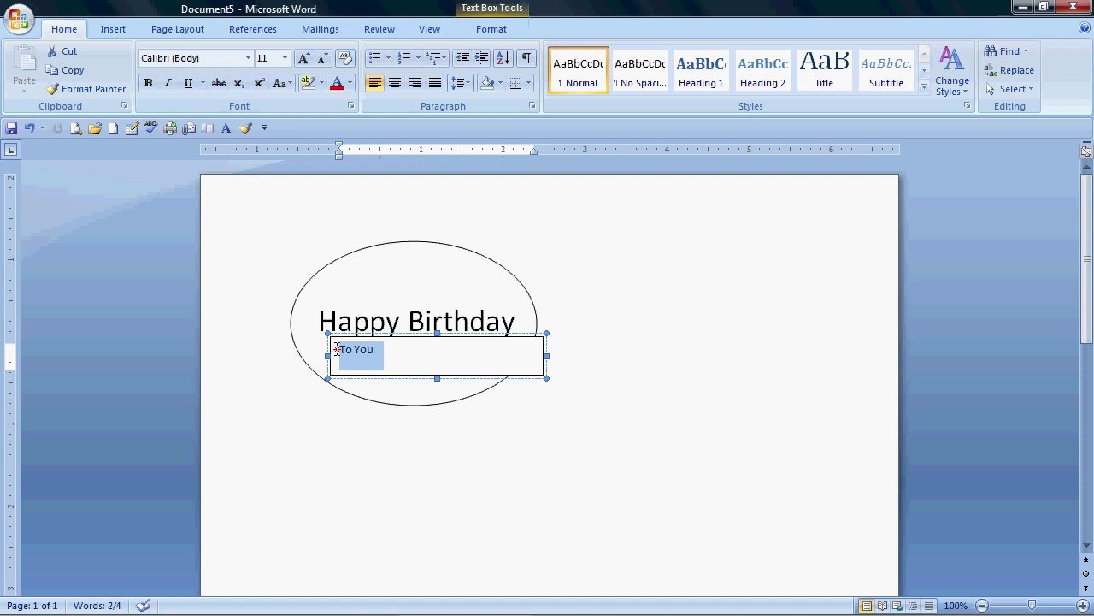
pyautogui.click(284, 58)
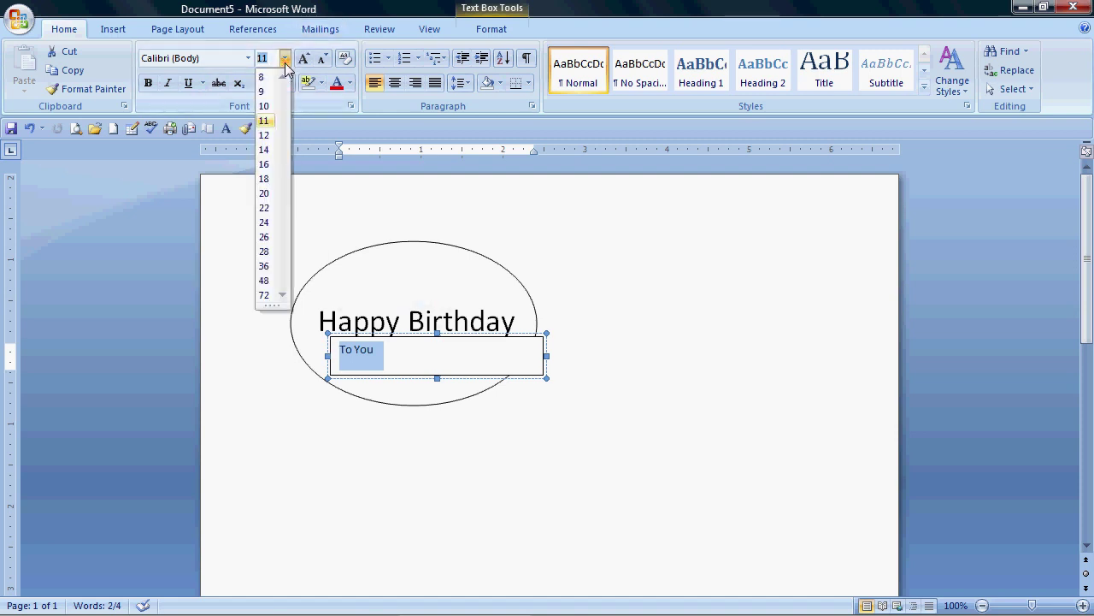
pyautogui.click(265, 251)
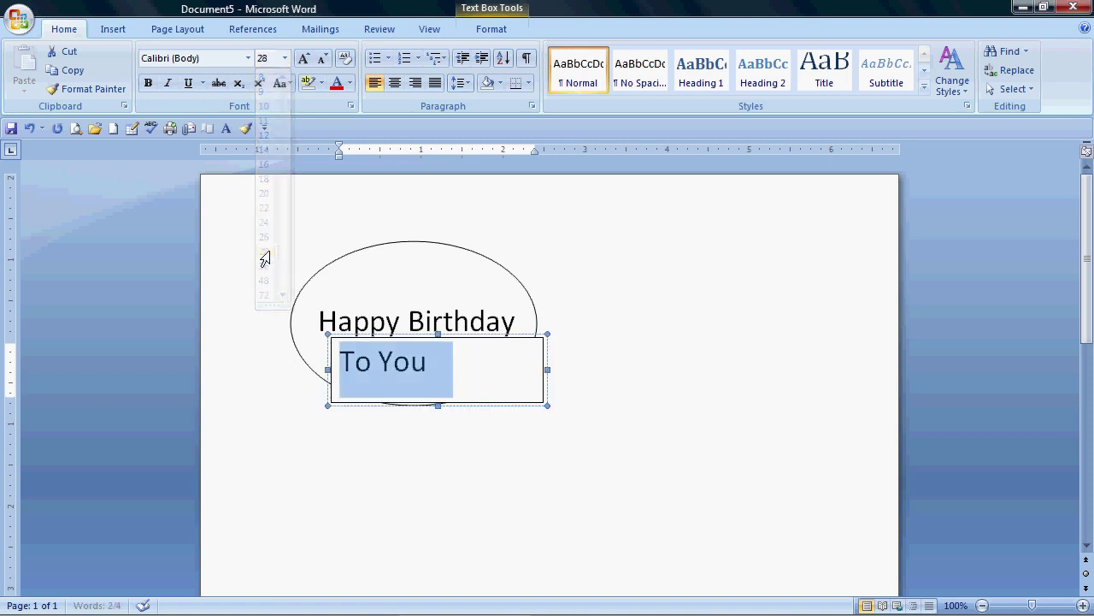
pyautogui.click(623, 363)
pyautogui.click(437, 340)
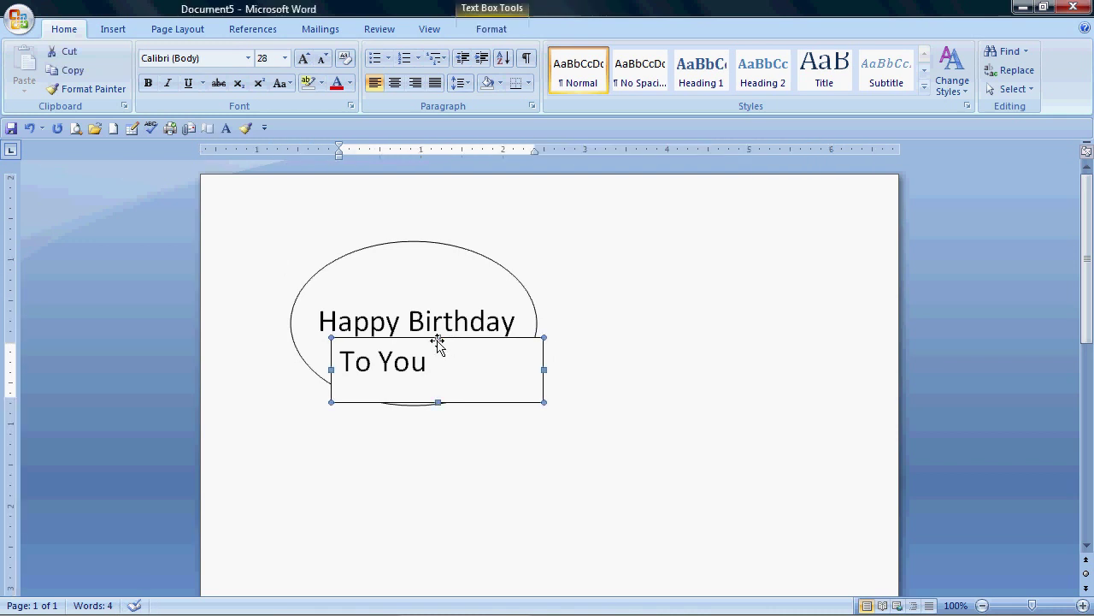
pyautogui.rightClick(437, 342)
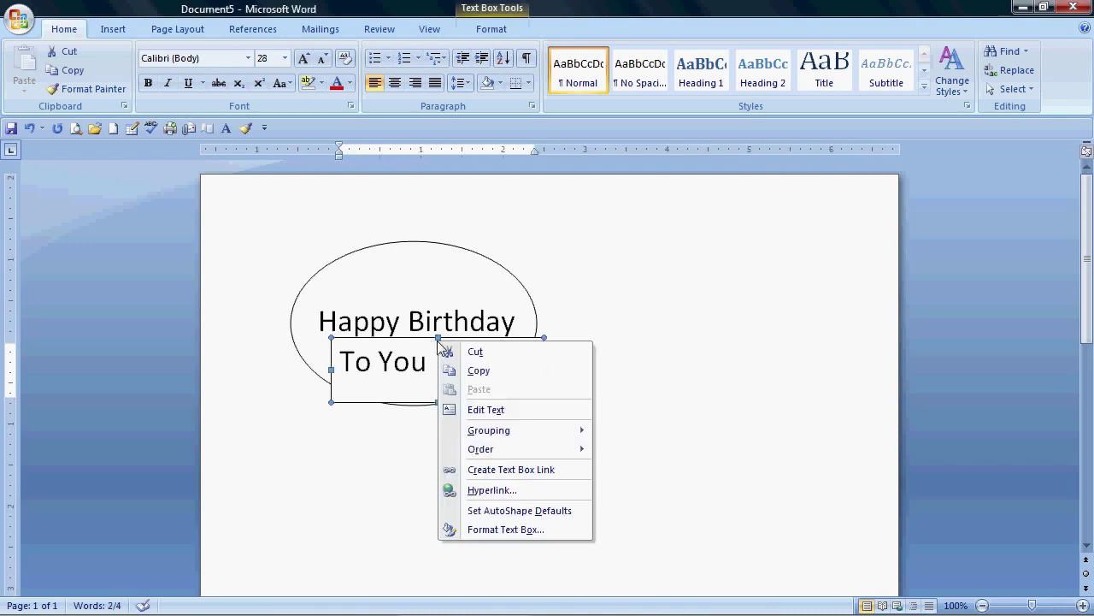
# Set the To You text box's fill and line colors to No Color
pyautogui.click(496, 529)
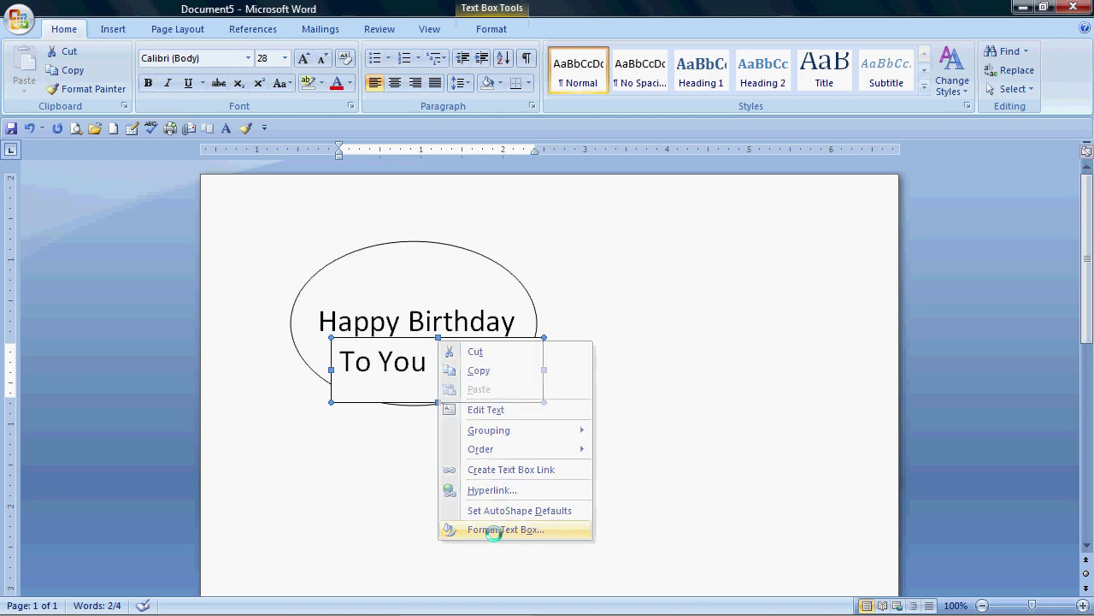
pyautogui.click(533, 192)
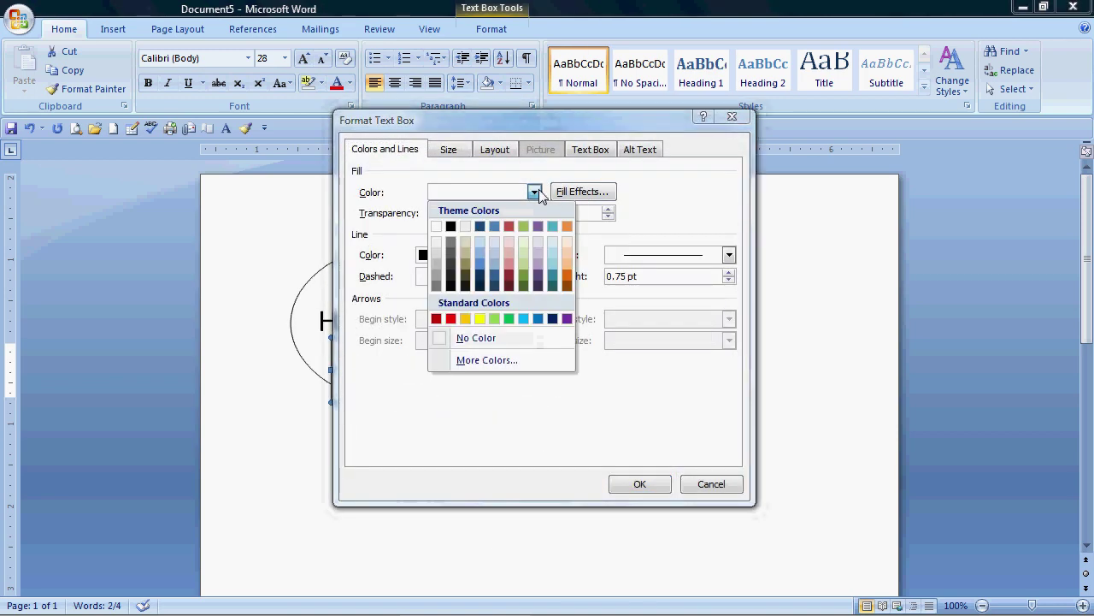
pyautogui.click(439, 338)
pyautogui.click(539, 255)
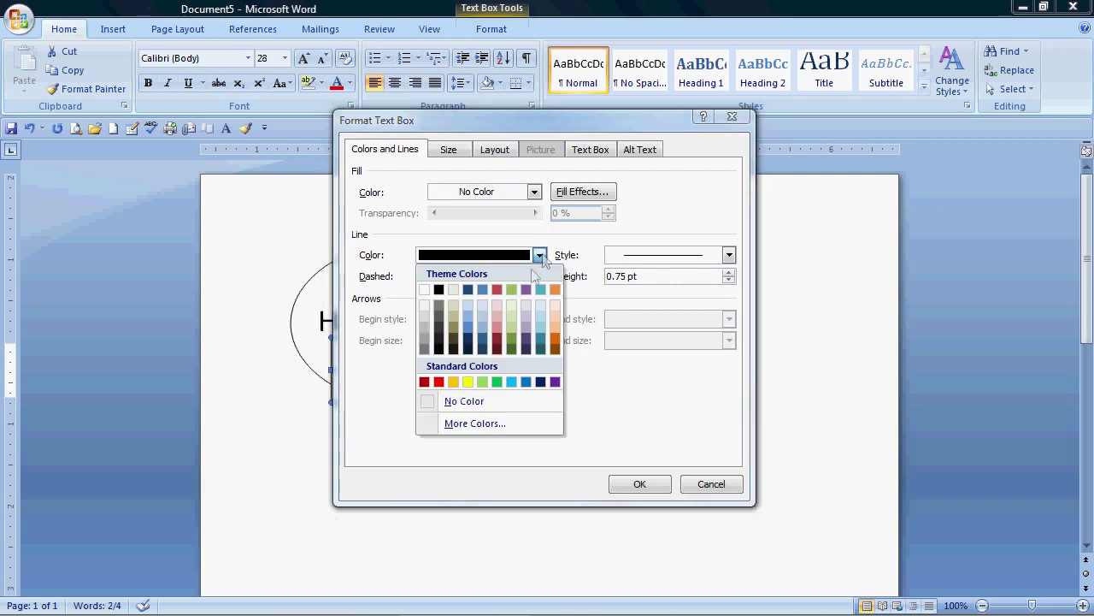
pyautogui.click(427, 402)
pyautogui.click(633, 485)
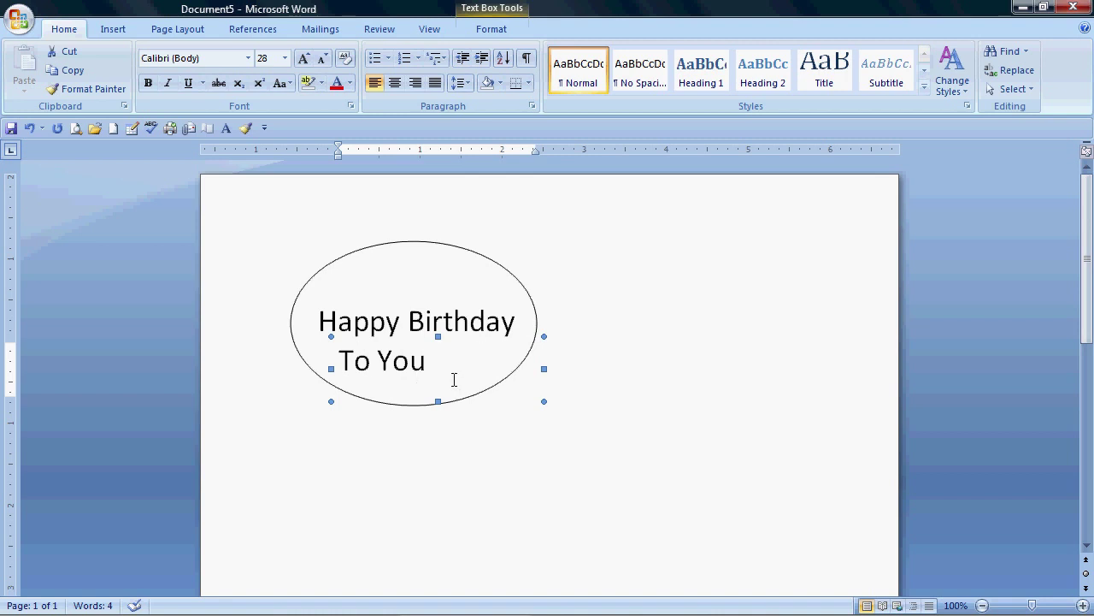
# Nudge the To You text box right, up and back down, then check its position
pyautogui.press('Right')
pyautogui.press('Right')
pyautogui.press('Right')
pyautogui.press('Right')
pyautogui.press('Right')
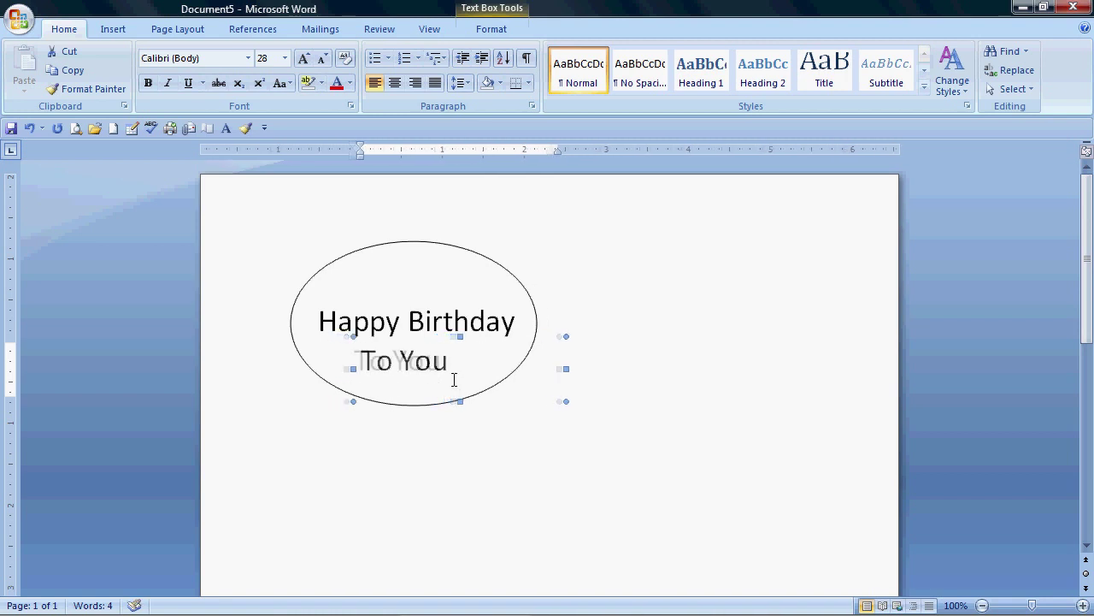
pyautogui.hotkey('ctrl', 'Right')
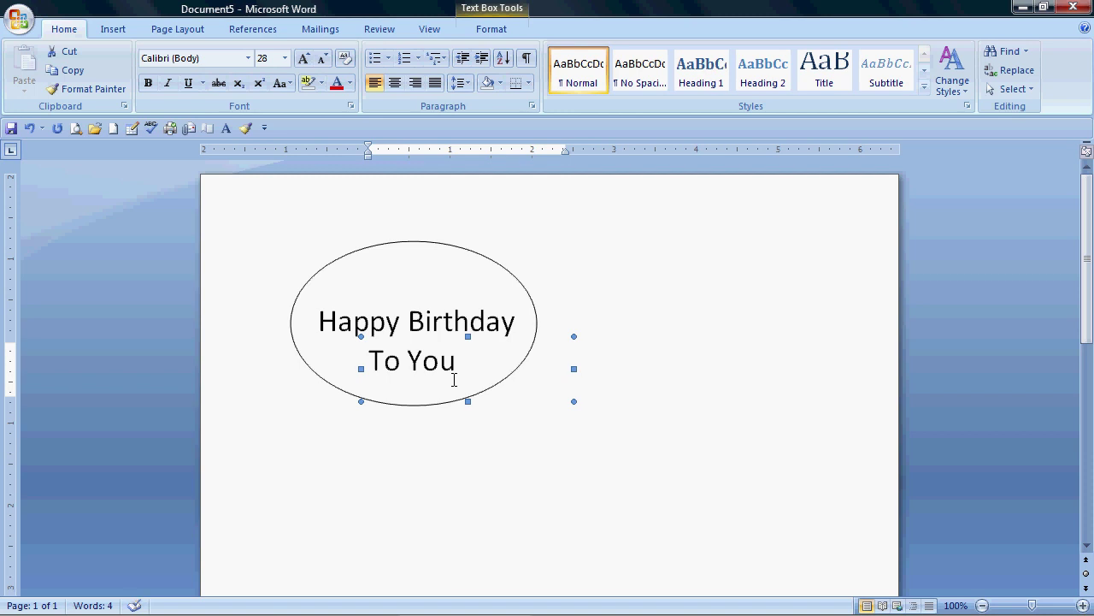
pyautogui.press('Up')
pyautogui.press('Up')
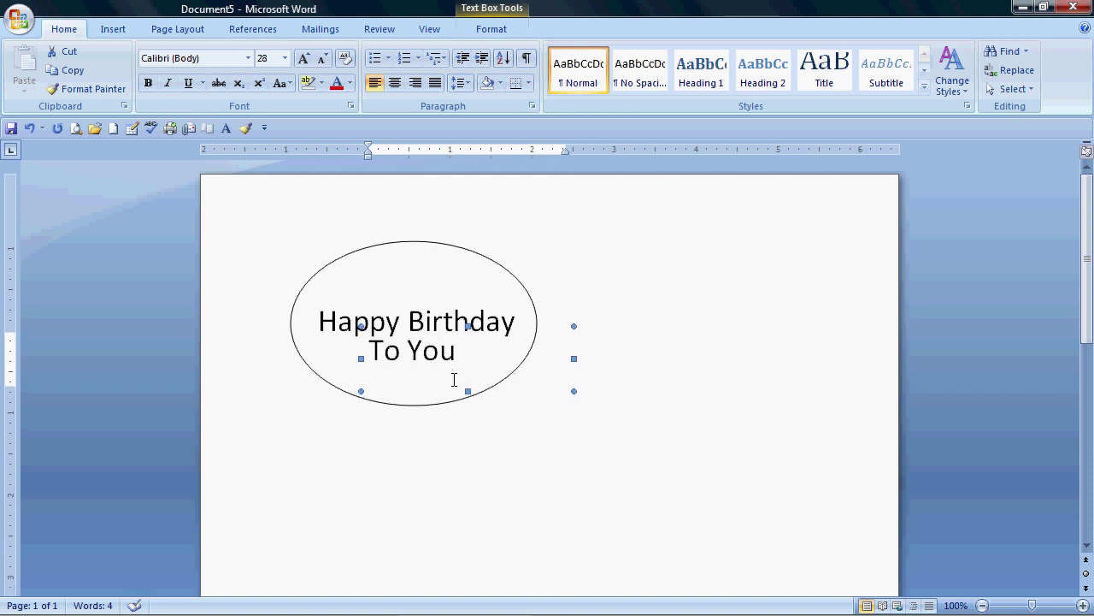
pyautogui.press('Up')
pyautogui.press('Up')
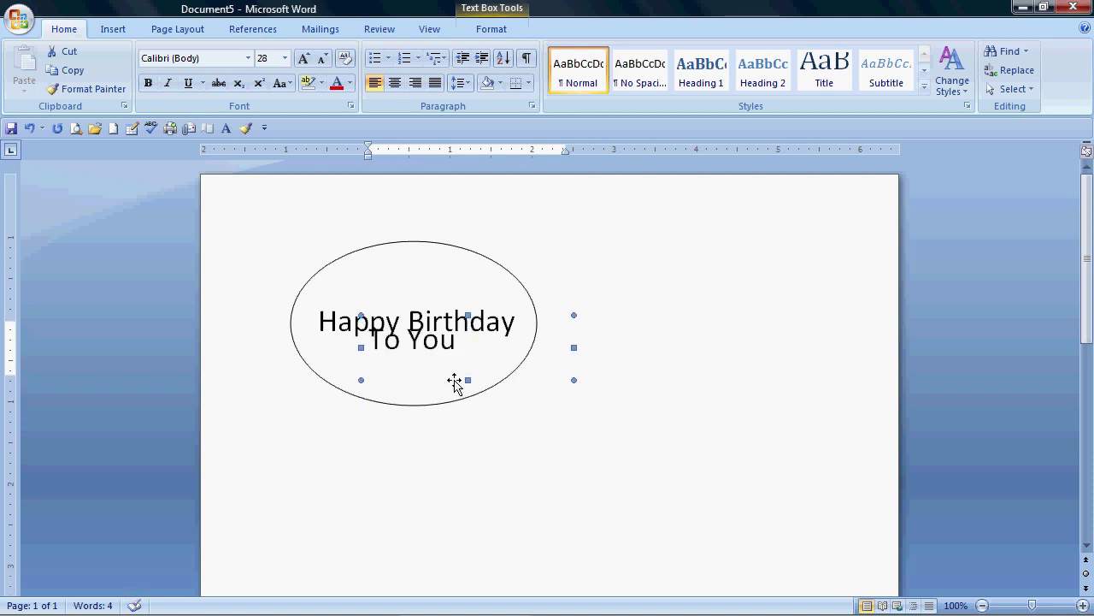
pyautogui.press('Down')
pyautogui.press('Down')
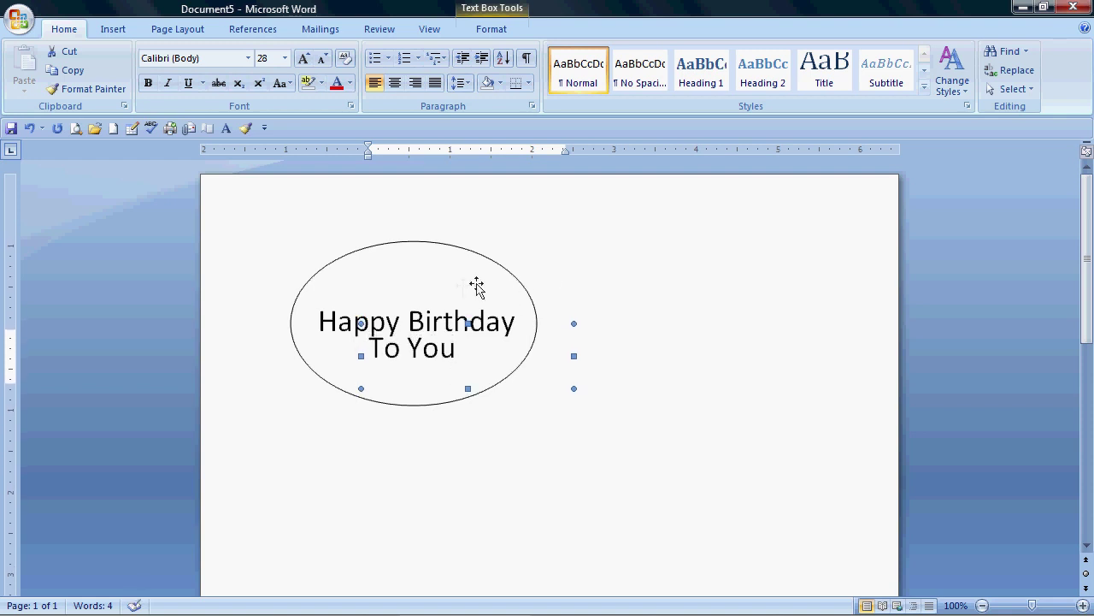
pyautogui.click(588, 249)
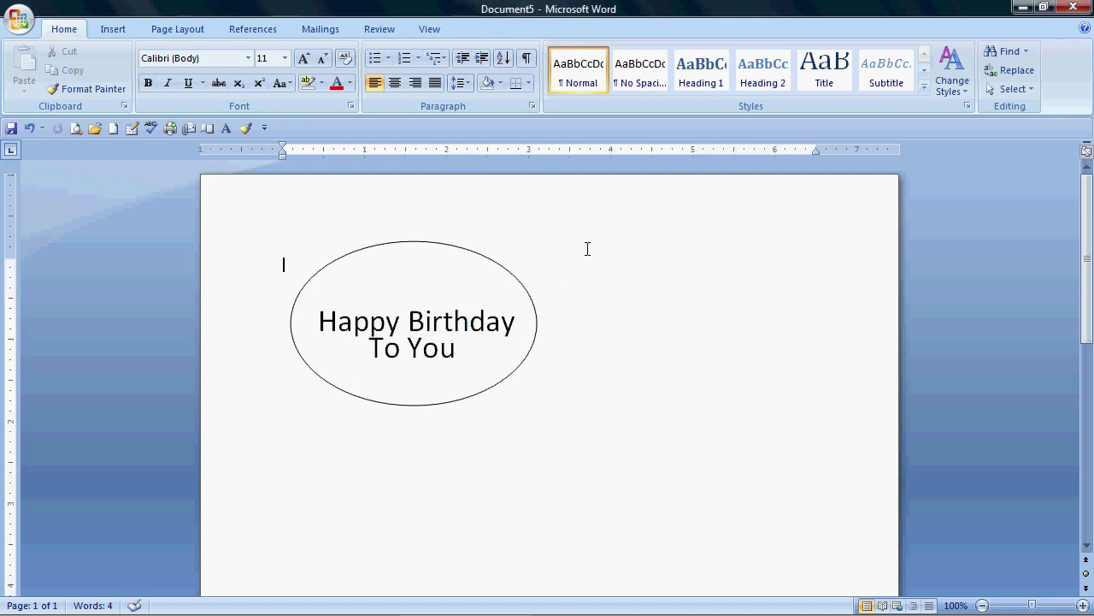
# Select the To You text box as an object and delete it
pyautogui.click(415, 352)
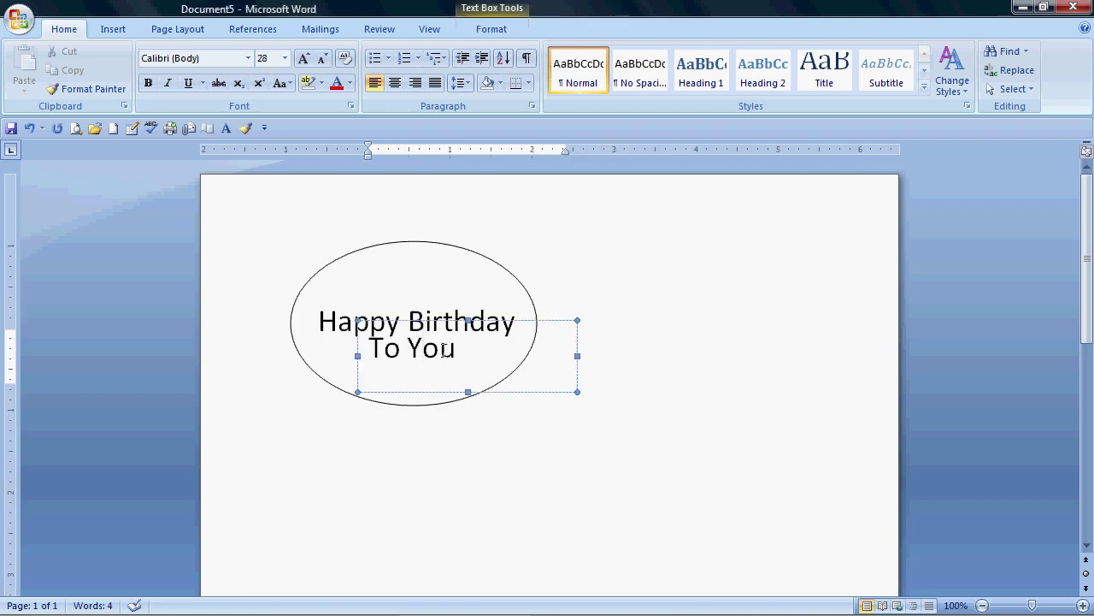
pyautogui.click(455, 322)
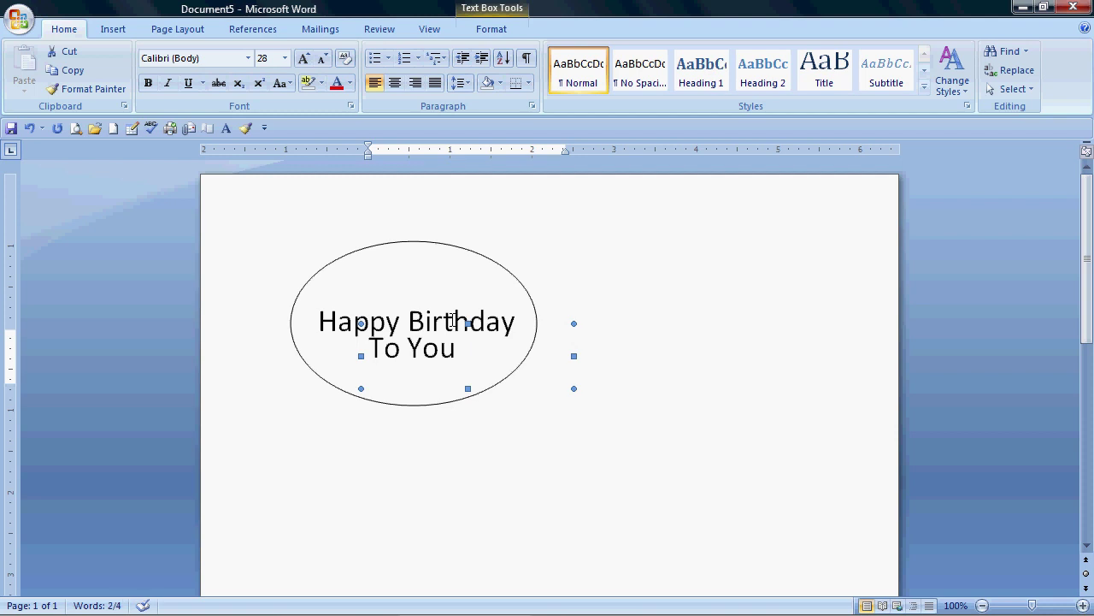
pyautogui.press('Down')
pyautogui.press('Down')
pyautogui.press('Down')
pyautogui.press('Down')
pyautogui.press('Down')
pyautogui.press('Down')
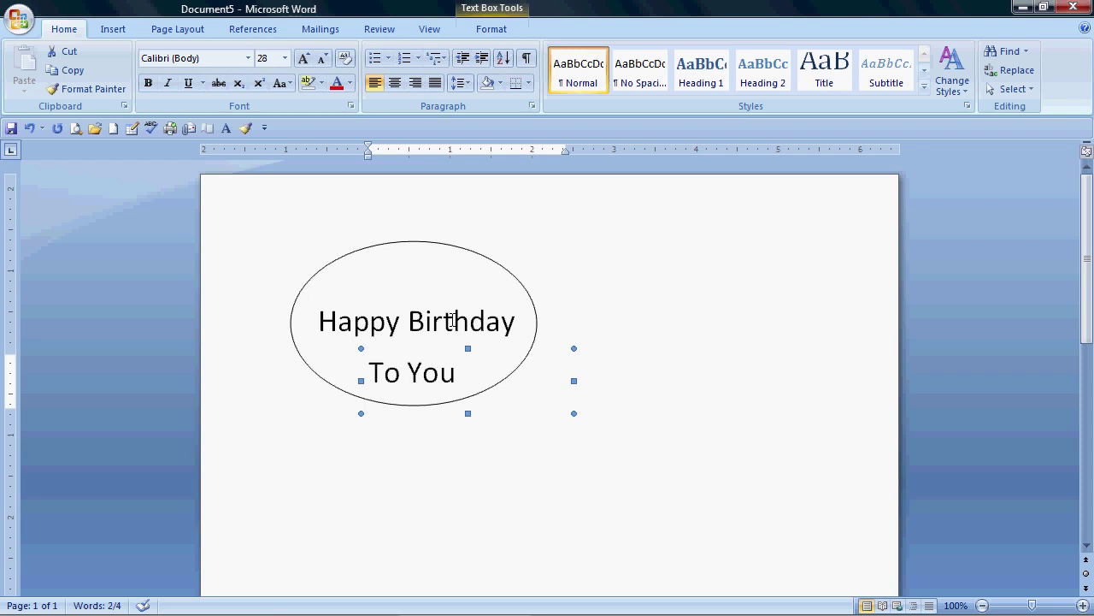
pyautogui.press('Delete')
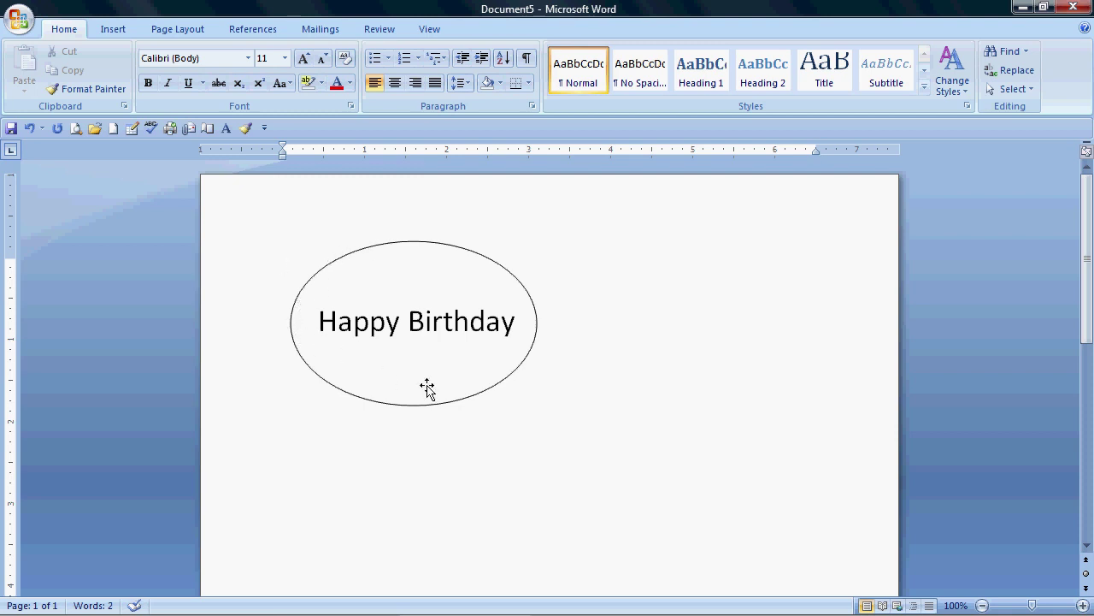
pyautogui.click(387, 246)
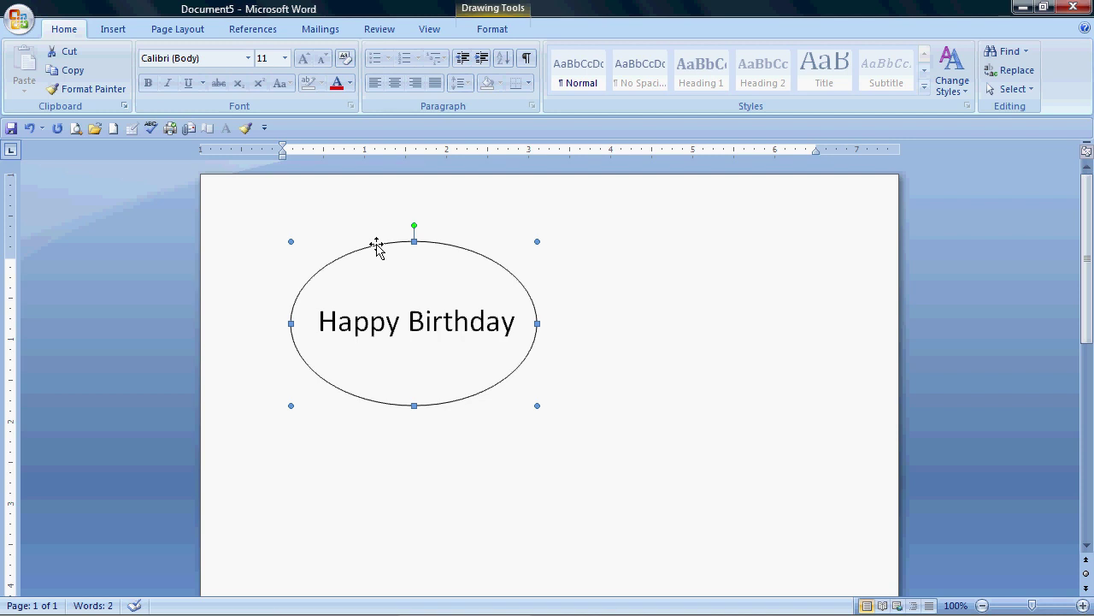
# Set the oval's Fill Color and Line Color to No Color in Format AutoShape
pyautogui.rightClick(377, 245)
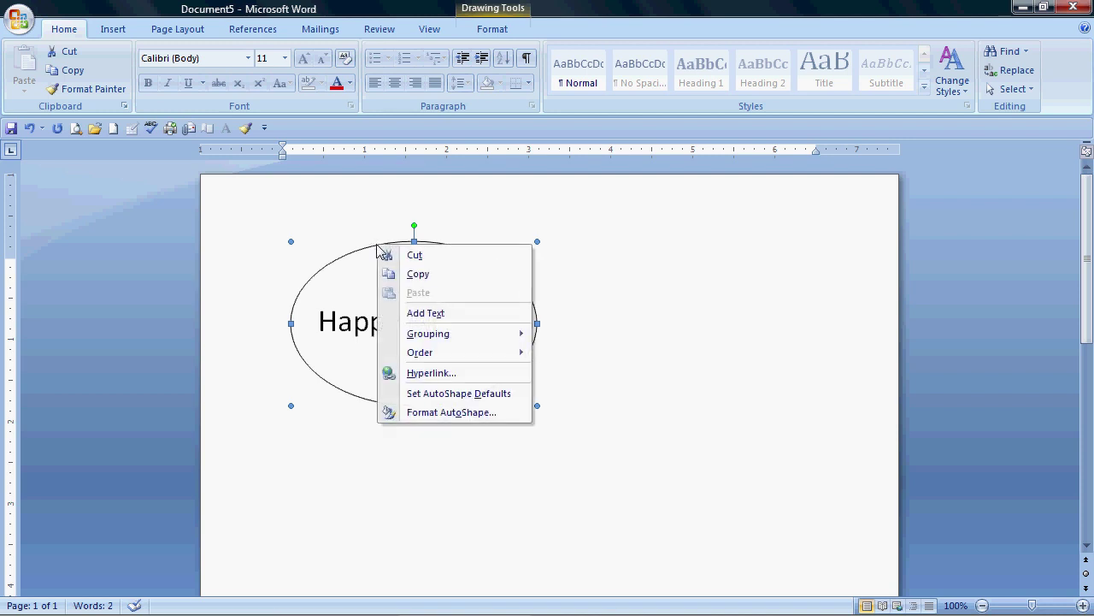
pyautogui.click(477, 414)
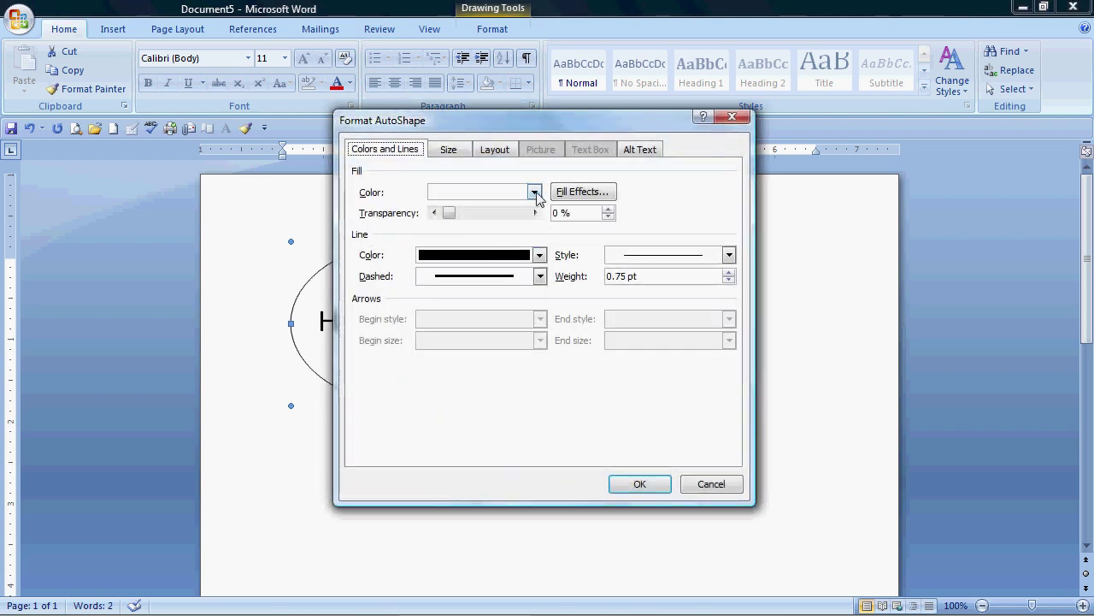
pyautogui.click(534, 191)
pyautogui.click(440, 338)
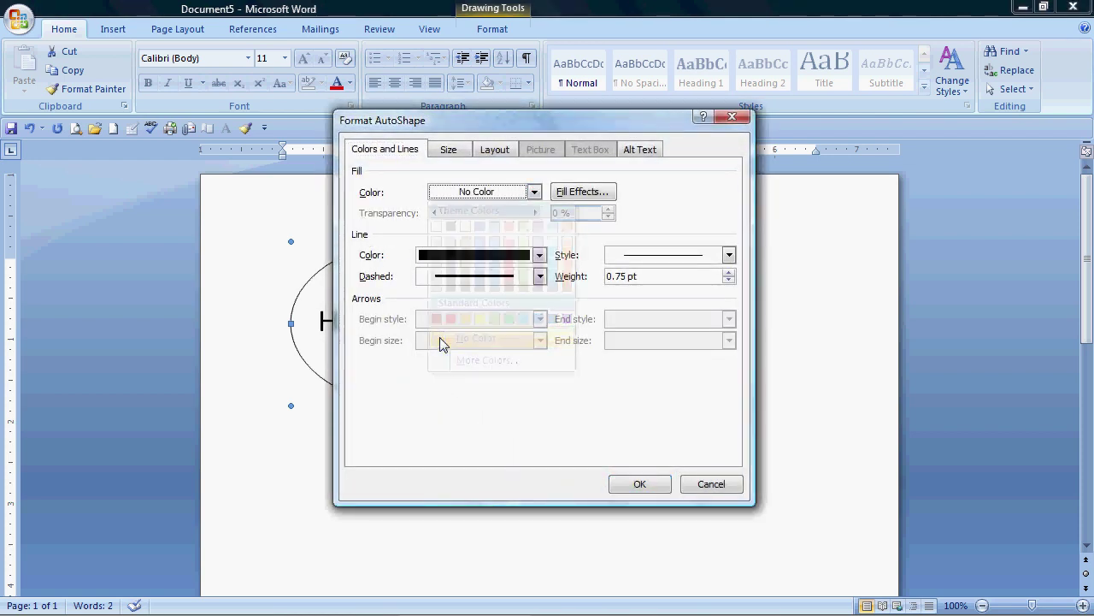
pyautogui.click(539, 255)
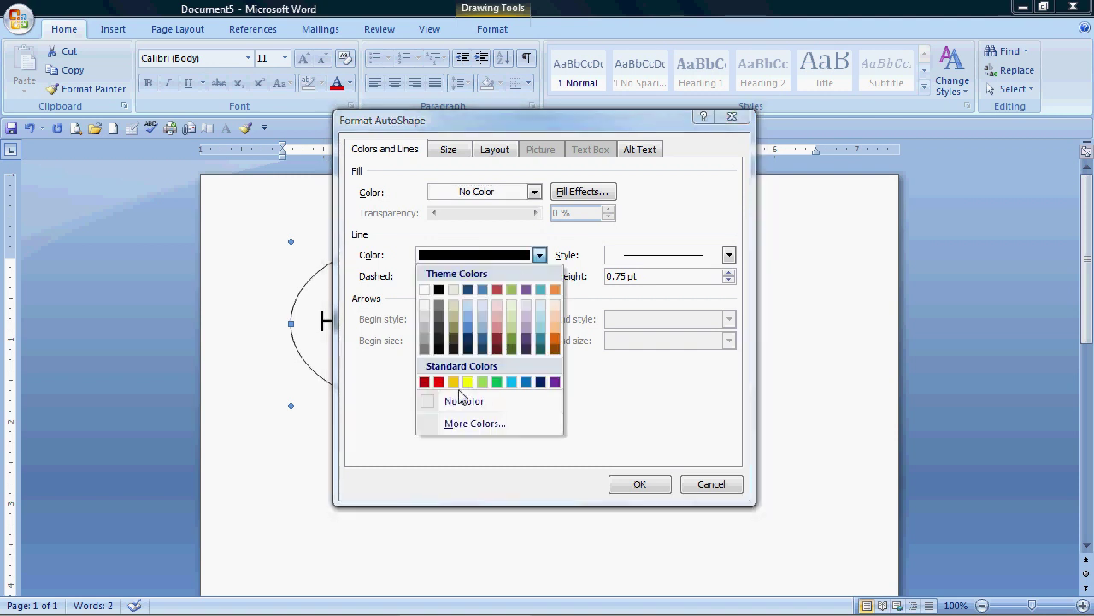
pyautogui.click(430, 404)
pyautogui.click(640, 483)
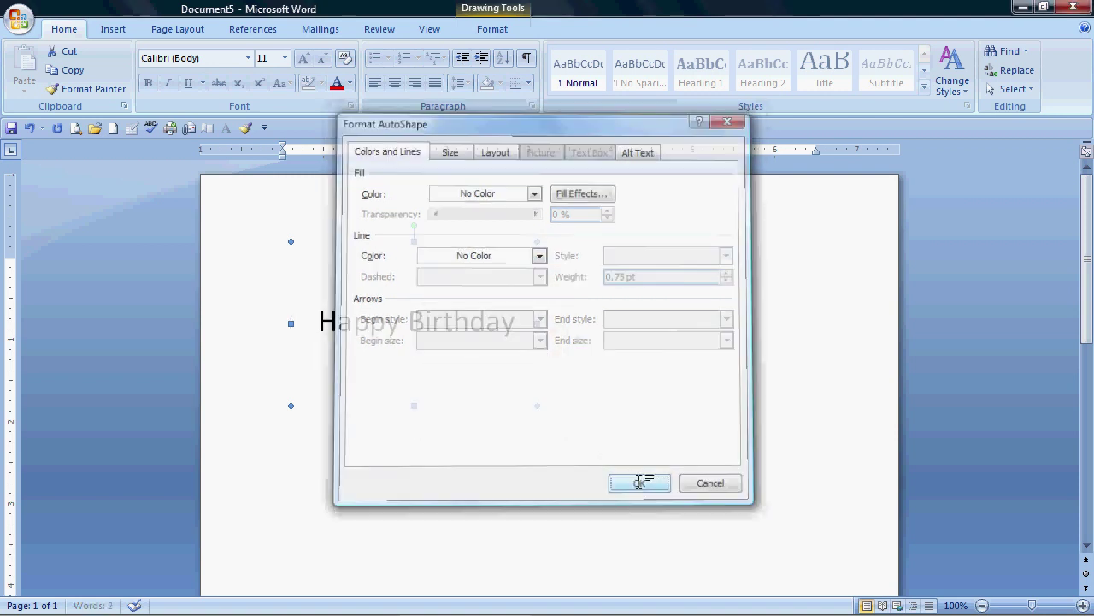